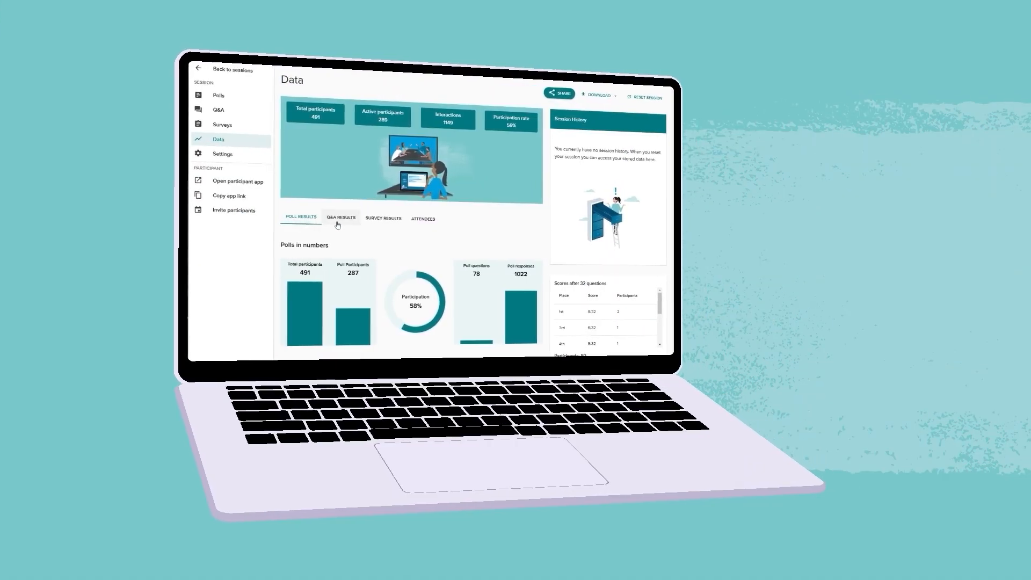
Review the session's survey results and attendee data, and choose to share the data
{"action": "left_click", "coordinate": [395, 220]}
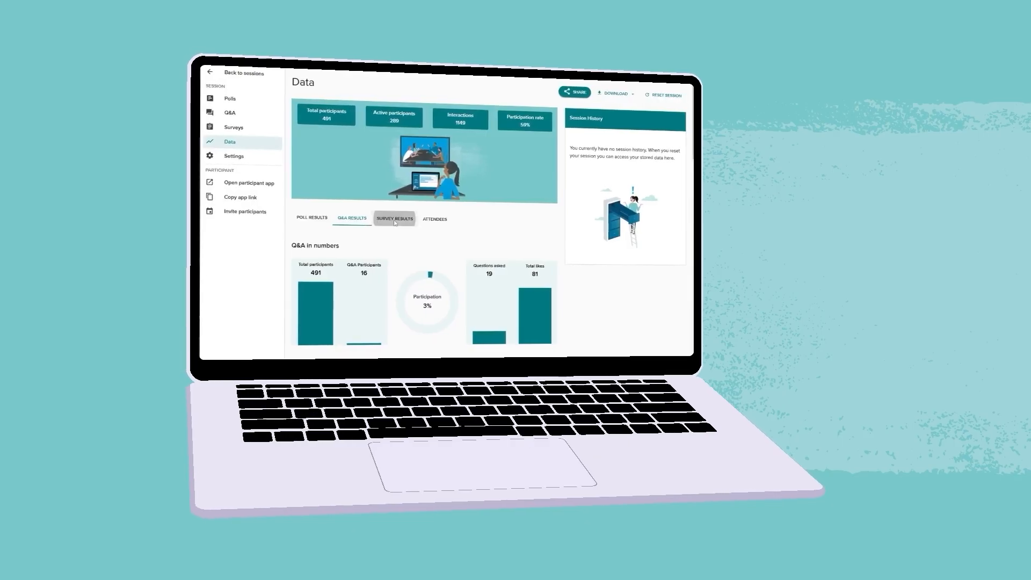
{"action": "left_click", "coordinate": [440, 220]}
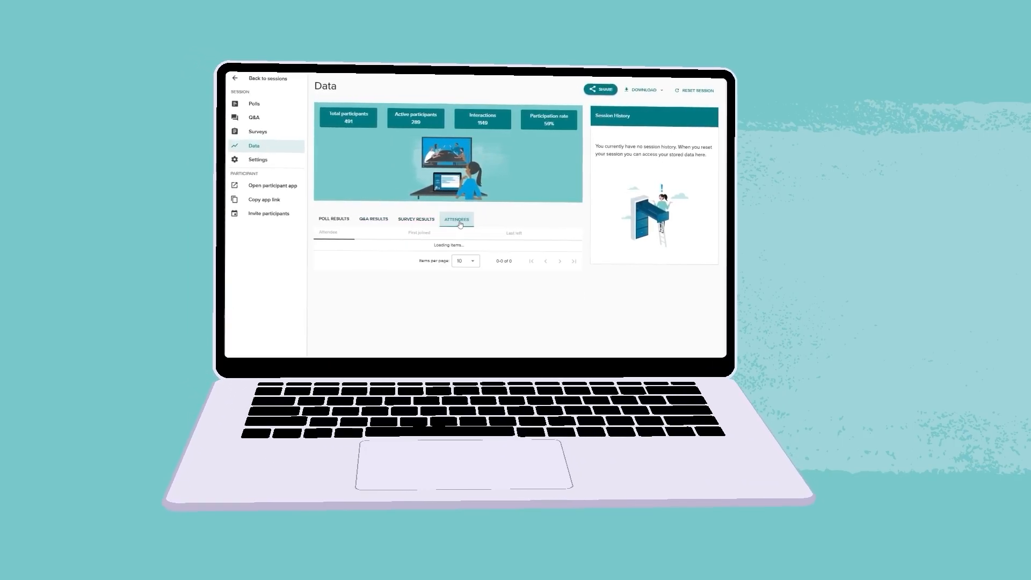
{"action": "left_click", "coordinate": [610, 88]}
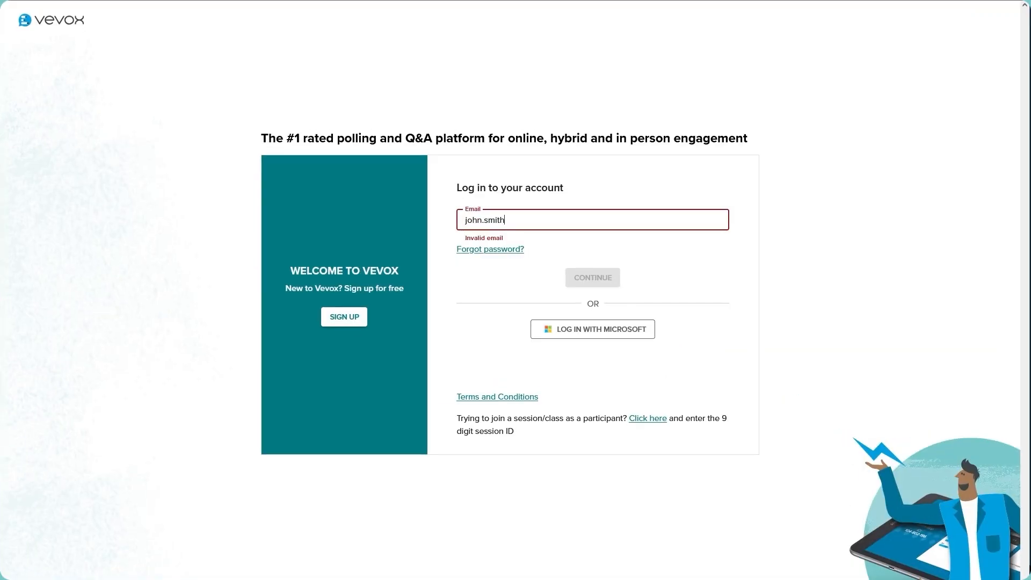
Log in to the account by completing the email address and entering the account password
{"action": "type", "text": "@vevox.com"}
{"action": "left_click", "coordinate": [594, 283]}
{"action": "type", "text": "••••••••••••••"}
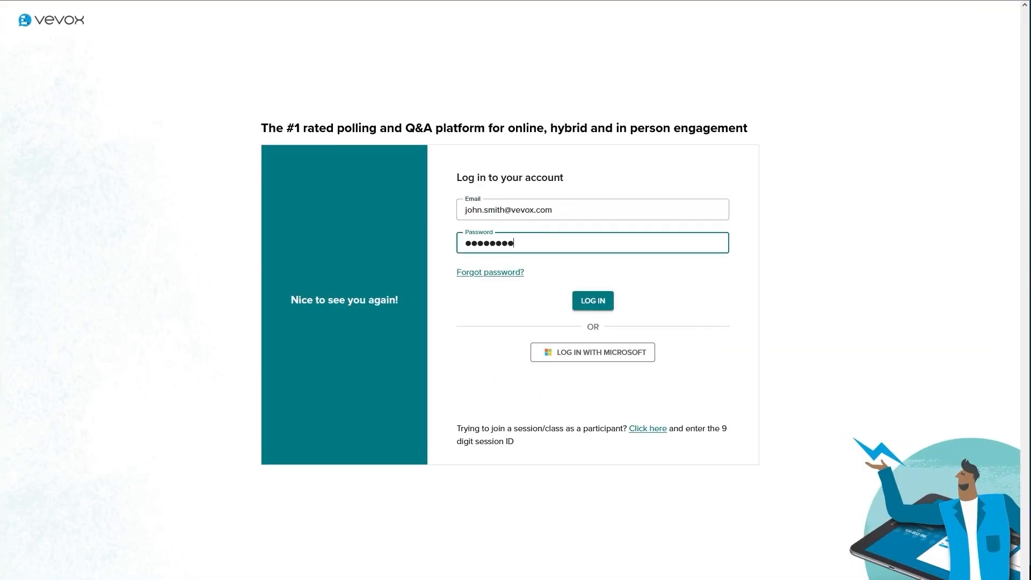
{"action": "left_click", "coordinate": [593, 301]}
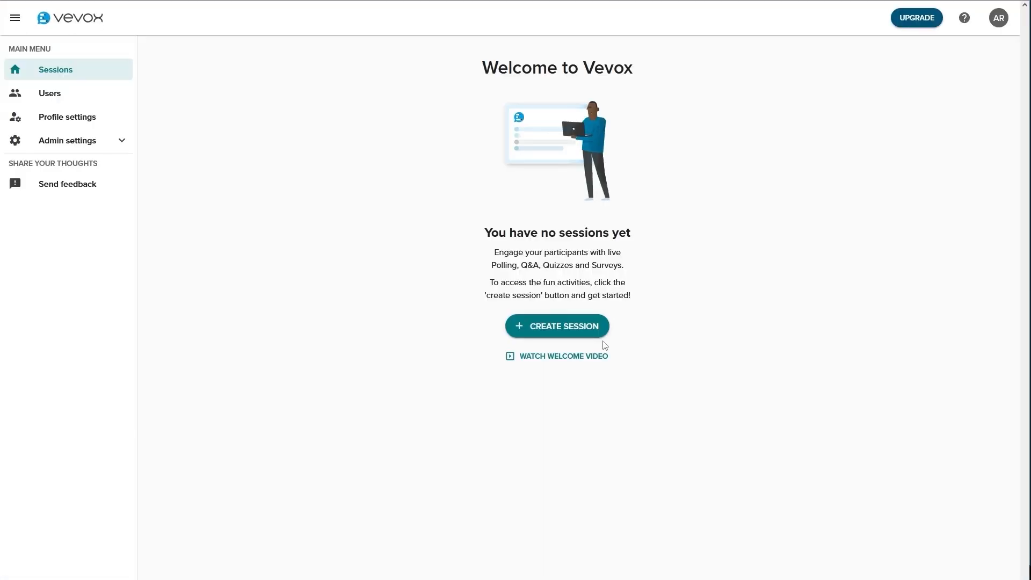
Look through the list of existing sessions, from the most recently created to the older ones
{"action": "left_click", "coordinate": [582, 356]}
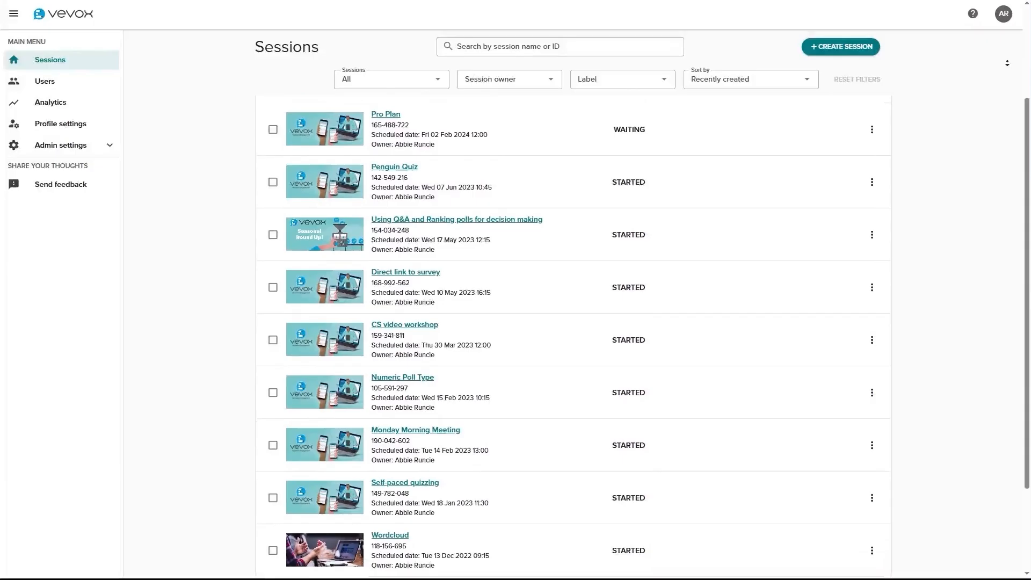
{"action": "scroll", "coordinate": [573, 322], "scroll_direction": "down", "scroll_amount": 3}
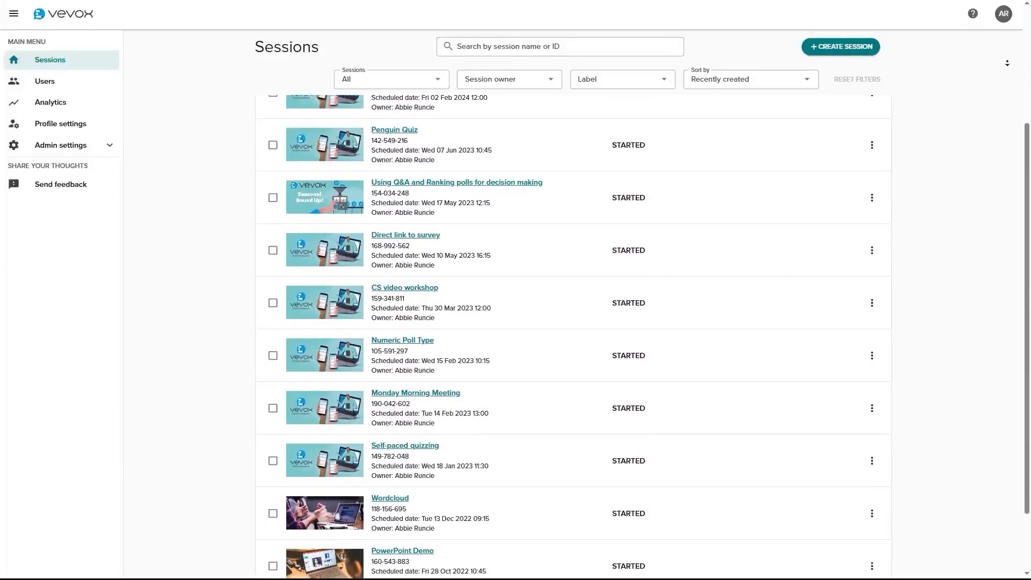
{"action": "scroll", "coordinate": [573, 322], "scroll_direction": "down", "scroll_amount": 3}
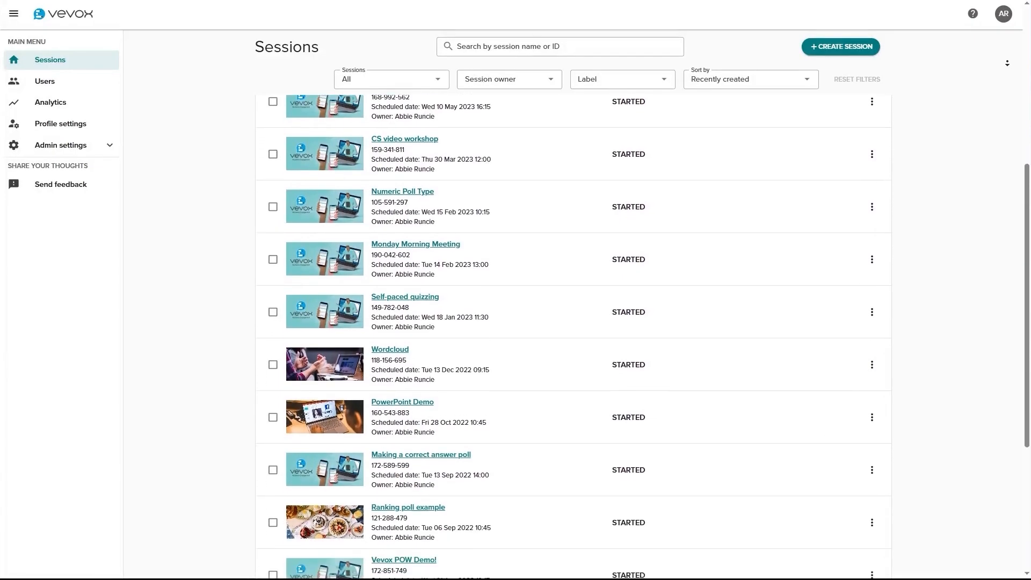
{"action": "scroll", "coordinate": [573, 322], "scroll_direction": "down", "scroll_amount": 3}
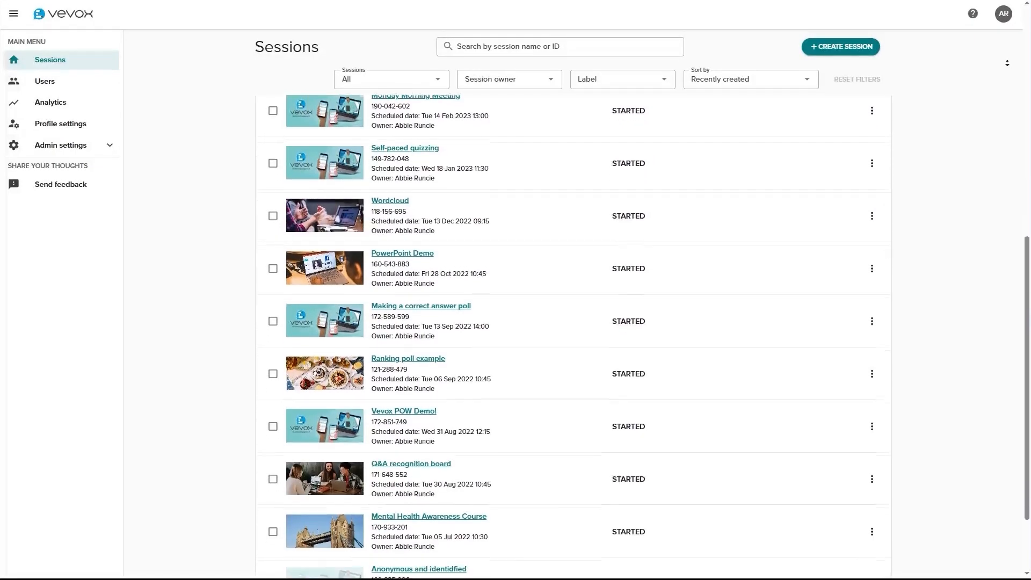
{"action": "scroll", "coordinate": [573, 322], "scroll_direction": "down", "scroll_amount": 3}
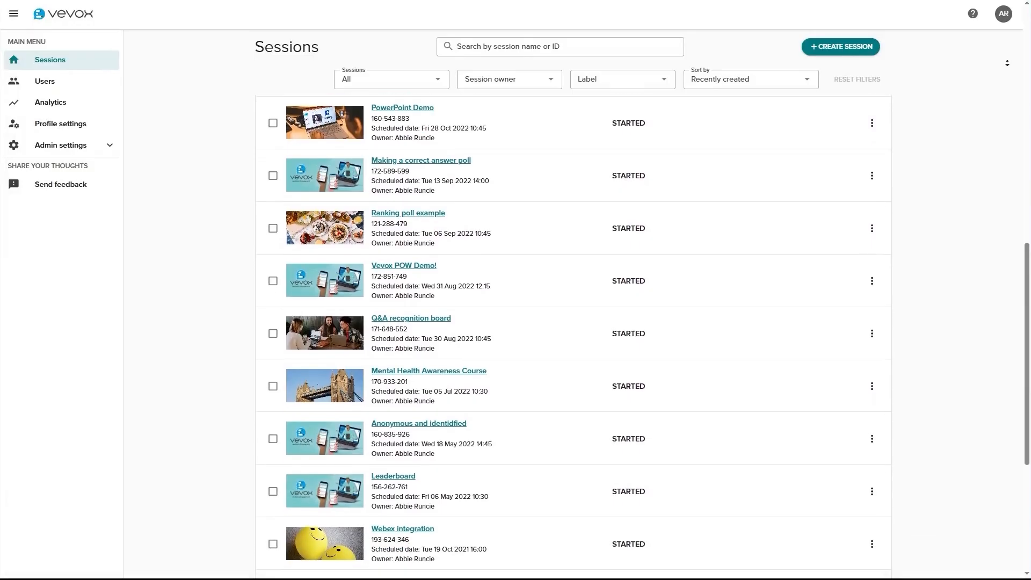
{"action": "scroll", "coordinate": [573, 322], "scroll_direction": "down", "scroll_amount": 3}
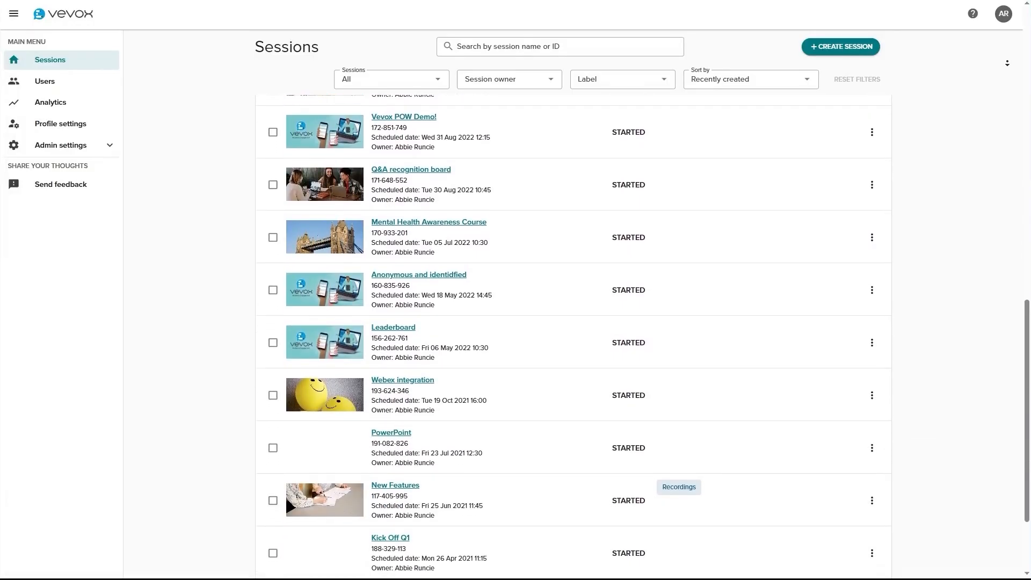
{"action": "scroll", "coordinate": [573, 322], "scroll_direction": "down", "scroll_amount": 3}
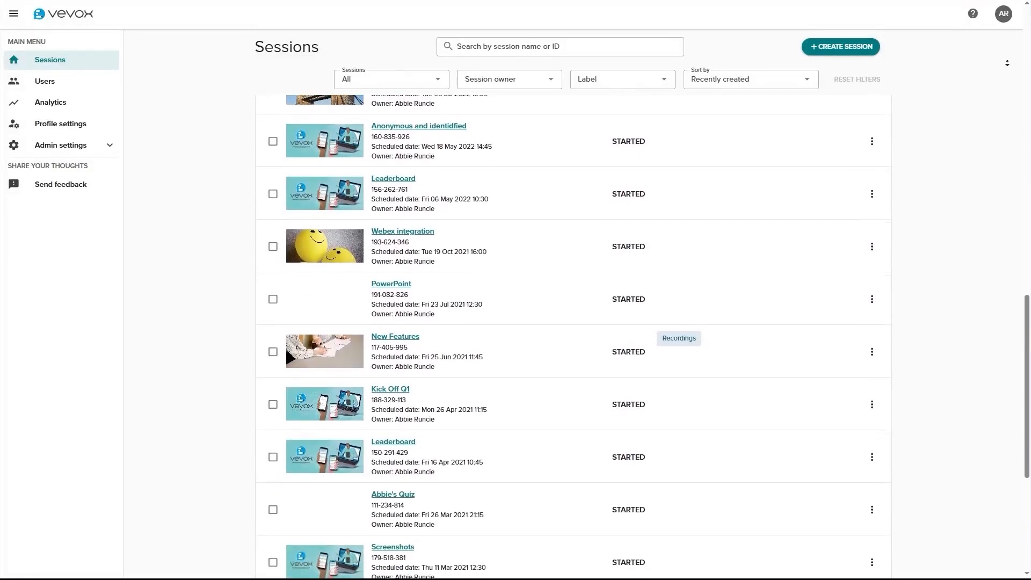
{"action": "scroll", "coordinate": [573, 322], "scroll_direction": "down", "scroll_amount": 3}
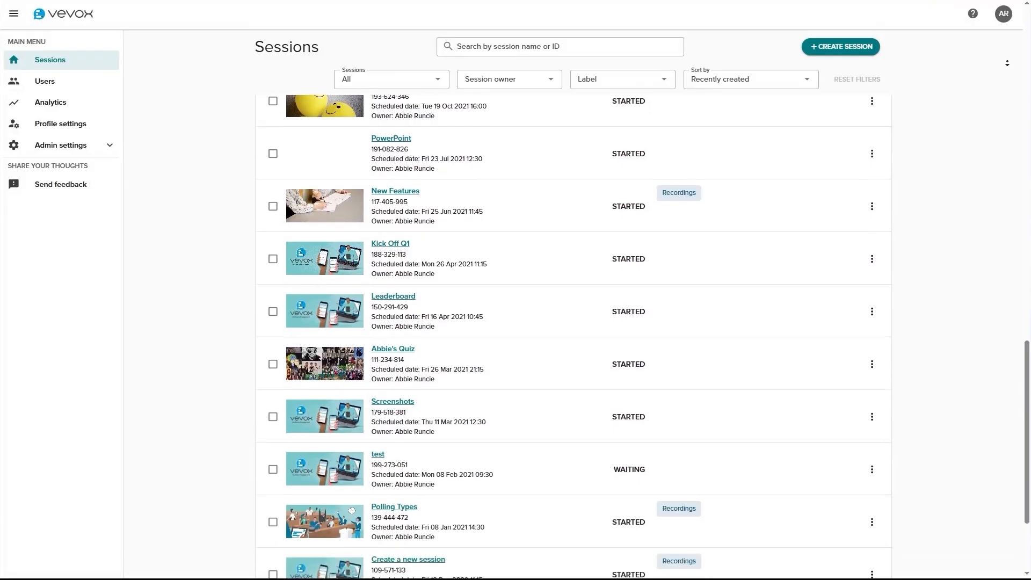
{"action": "scroll", "coordinate": [573, 322], "scroll_direction": "down", "scroll_amount": 2}
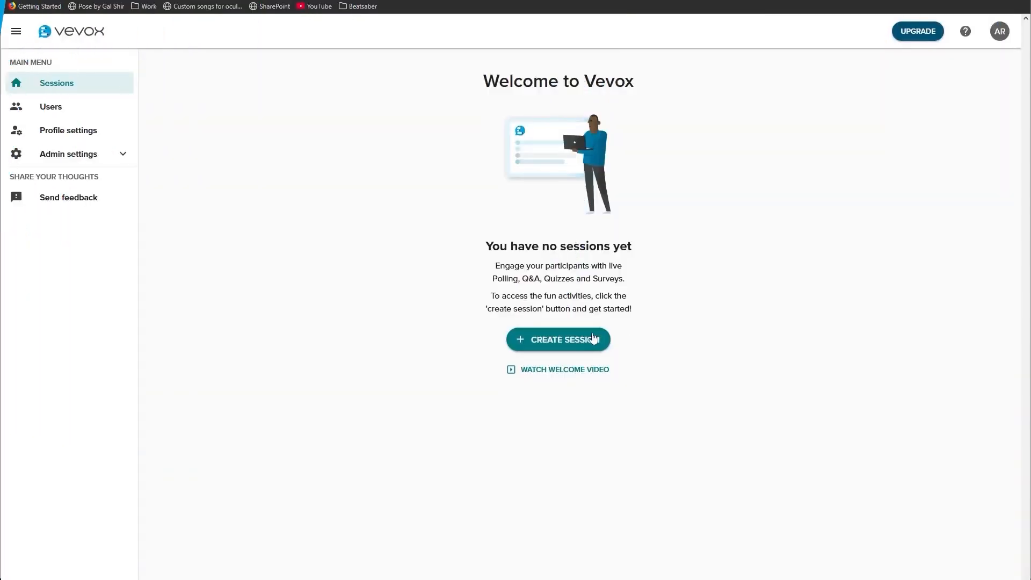
Create a session named "My First Session" and start it so participants can answer polls
{"action": "left_click", "coordinate": [555, 338]}
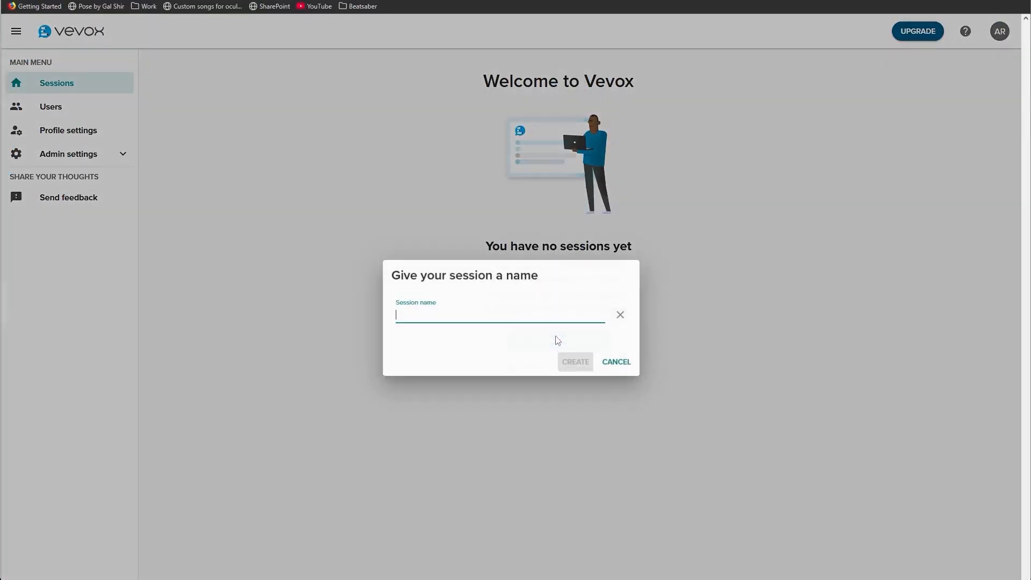
{"action": "type", "text": "My First Session"}
{"action": "left_click", "coordinate": [571, 363]}
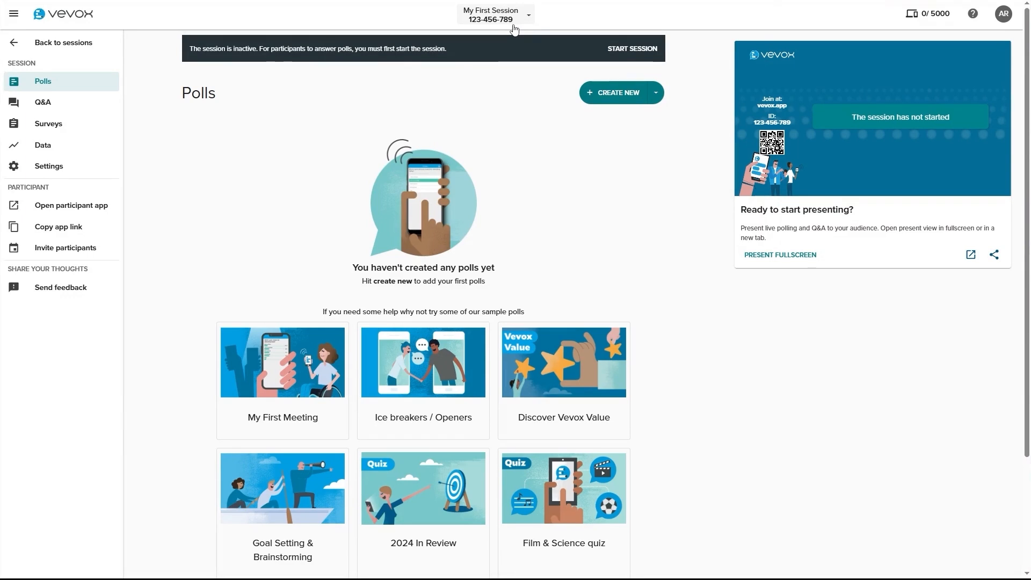
{"action": "left_click", "coordinate": [634, 53]}
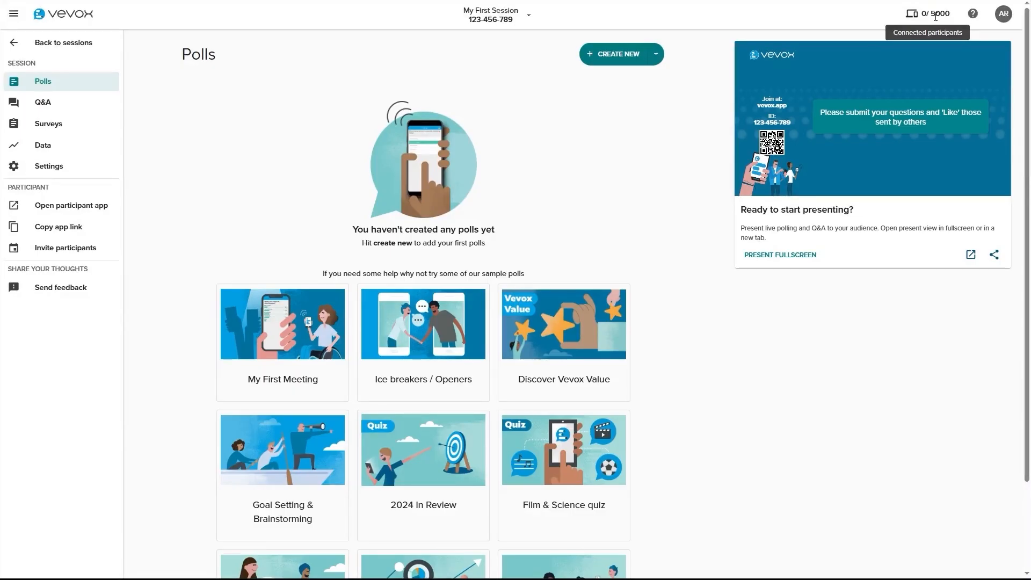
Look over the help and resources options, and the alternative ways of adding polls
{"action": "left_click", "coordinate": [973, 16]}
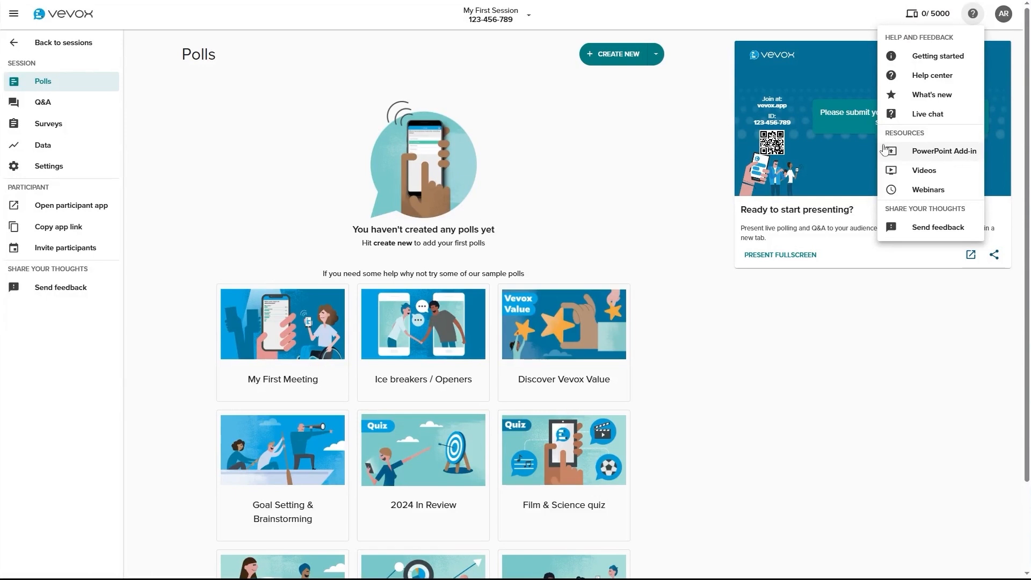
{"action": "left_click", "coordinate": [707, 155]}
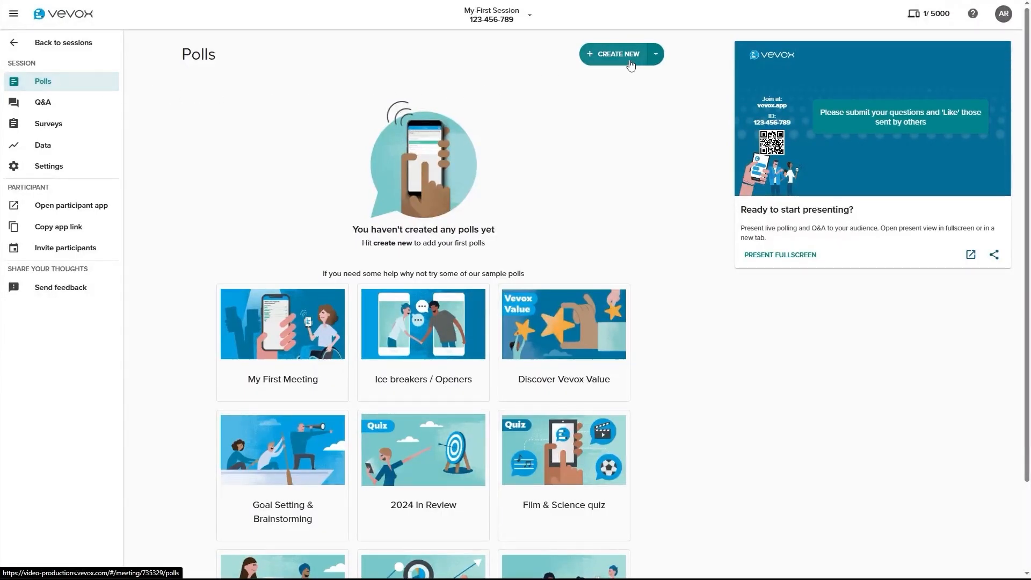
{"action": "left_click", "coordinate": [655, 54]}
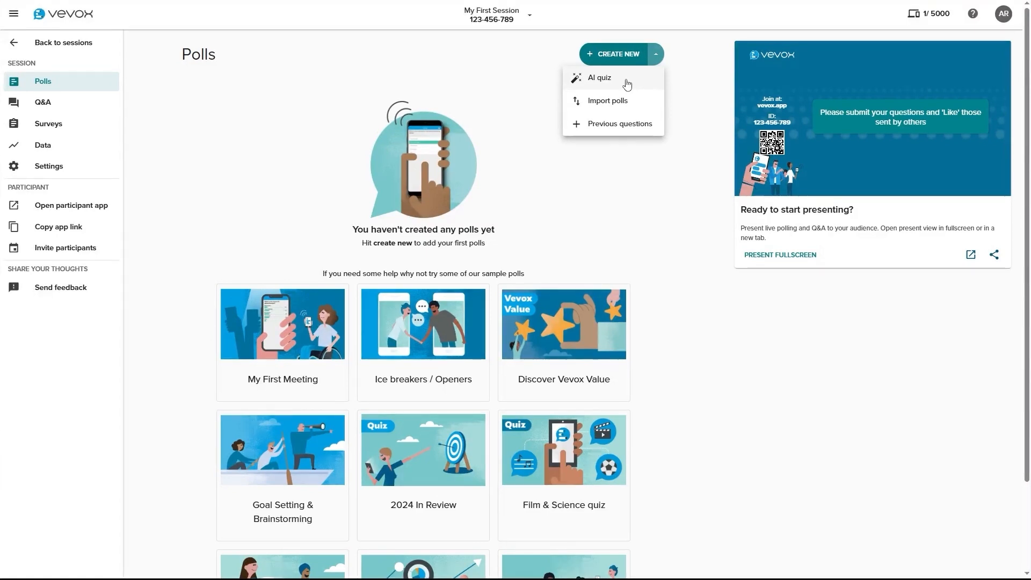
Begin a new Multichoice poll with the question "What is the main reason you are here today?"
{"action": "left_click", "coordinate": [610, 53]}
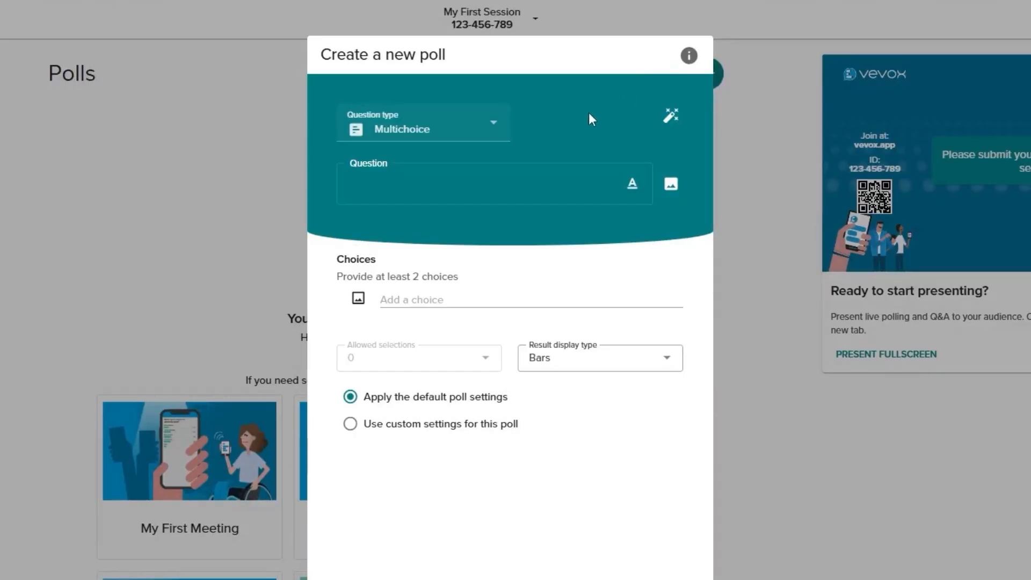
{"action": "type", "text": "What is the main reason you are here today?"}
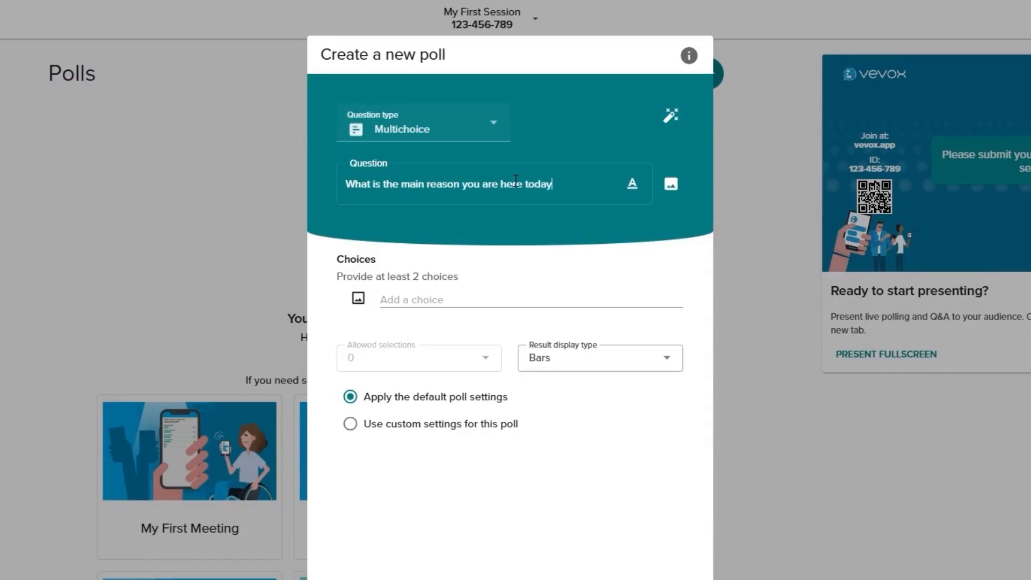
{"action": "left_click", "coordinate": [482, 125]}
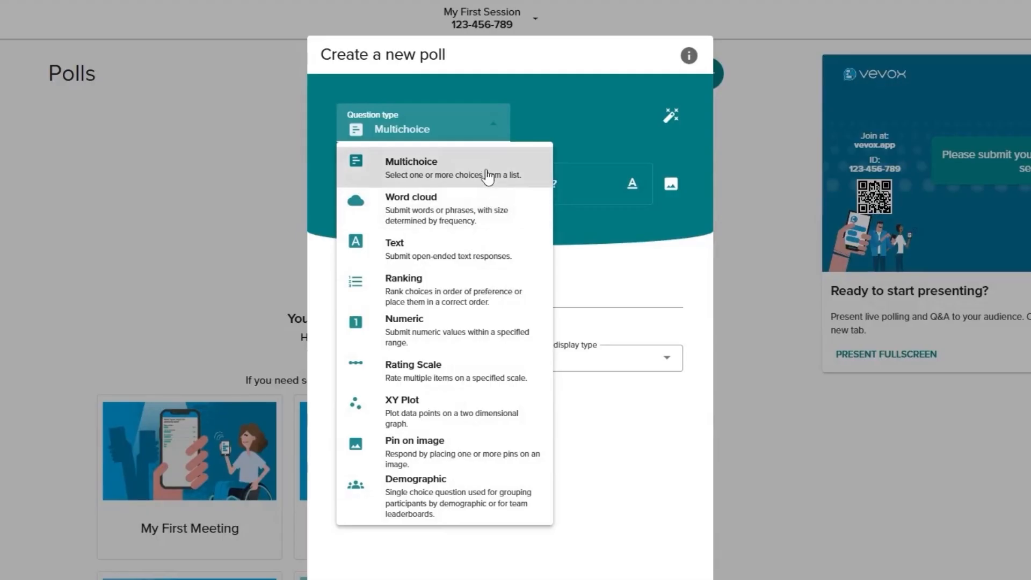
{"action": "left_click", "coordinate": [488, 176]}
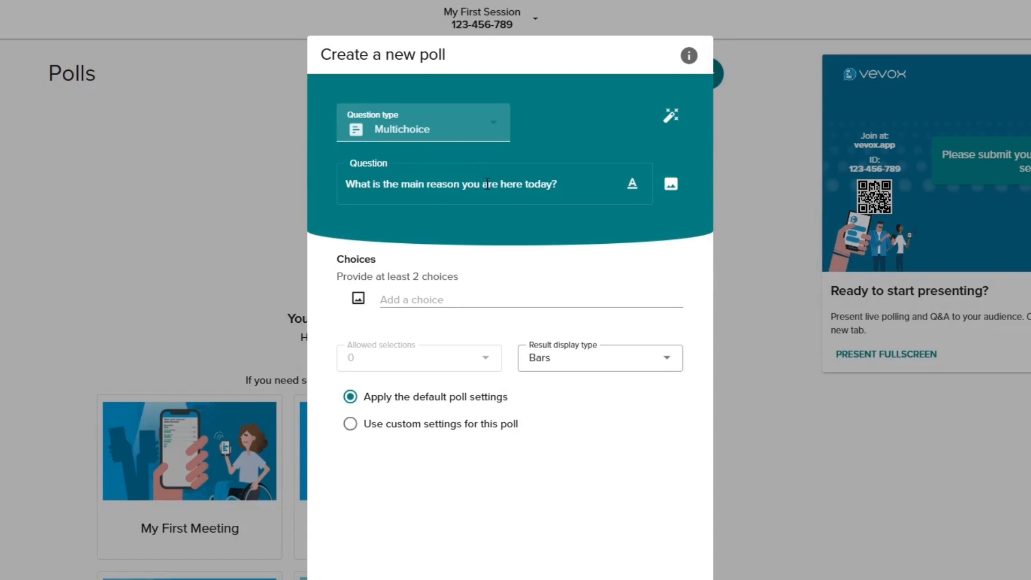
Add the choices Ask Questions, See what's new, Improve skills and Meet people, and set the result display type to Pie chart
{"action": "left_click", "coordinate": [455, 298]}
{"action": "type", "text": "Ask Questions See what's new Improve skills Meet people"}
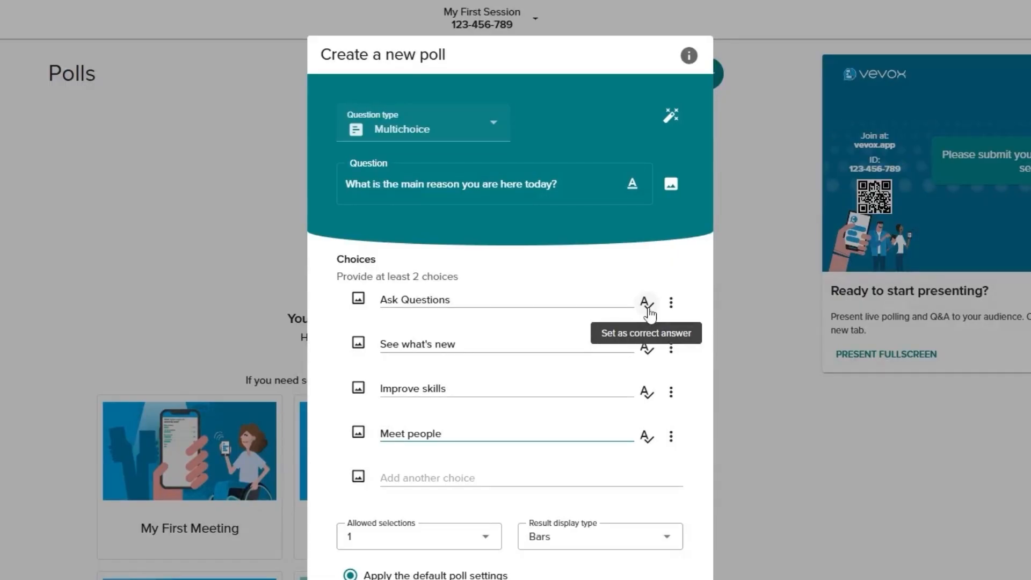
{"action": "scroll", "coordinate": [533, 237], "scroll_direction": "down", "scroll_amount": 4}
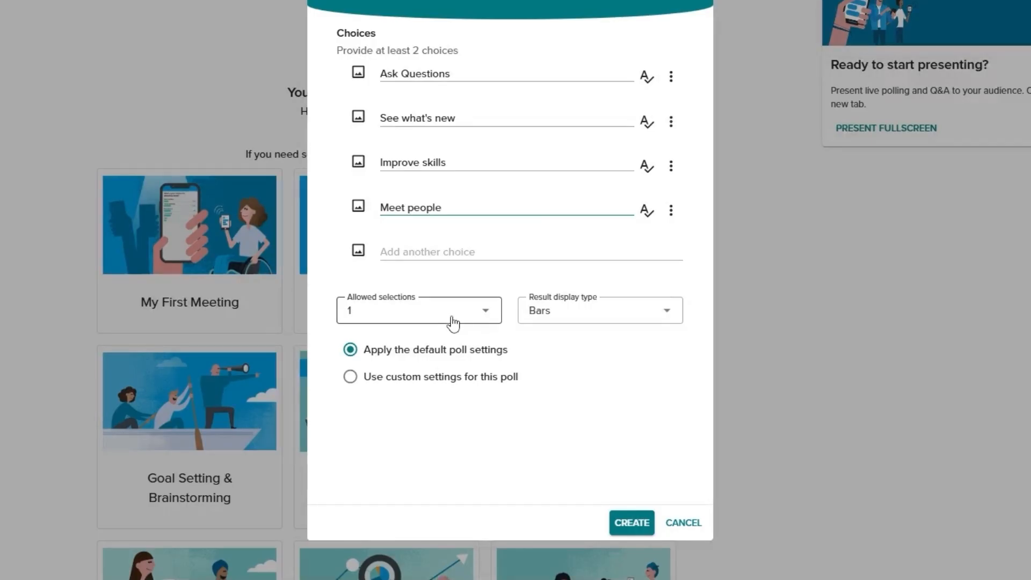
{"action": "left_click", "coordinate": [591, 312]}
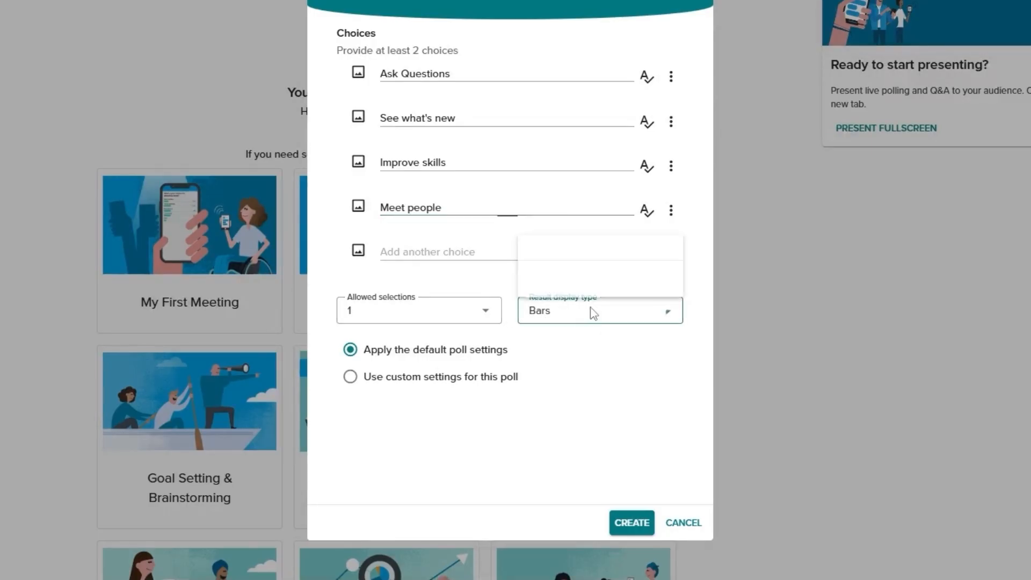
{"action": "left_click", "coordinate": [585, 277]}
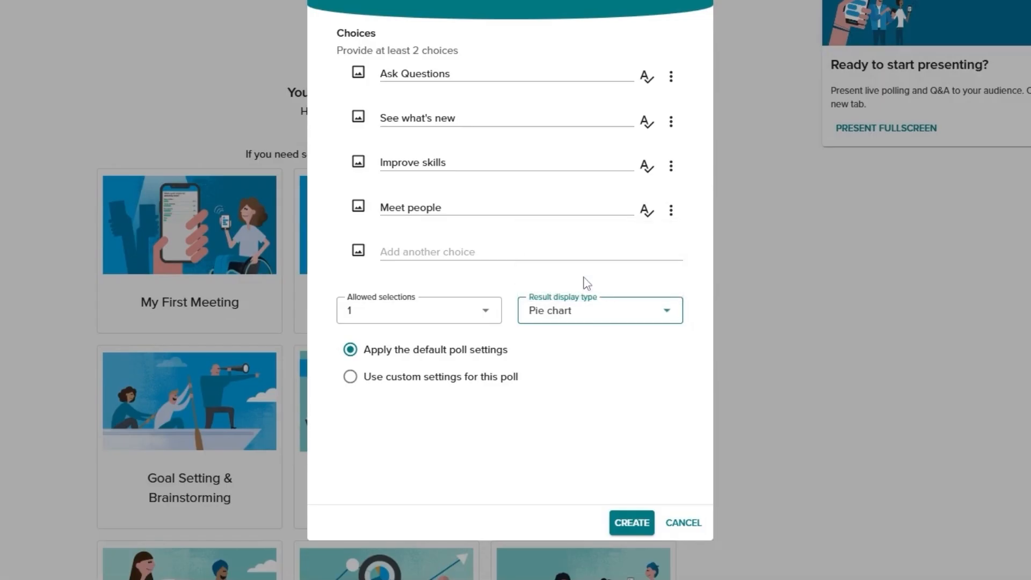
Inspect the custom poll settings, reapply the default poll settings and create the poll
{"action": "left_click", "coordinate": [413, 351]}
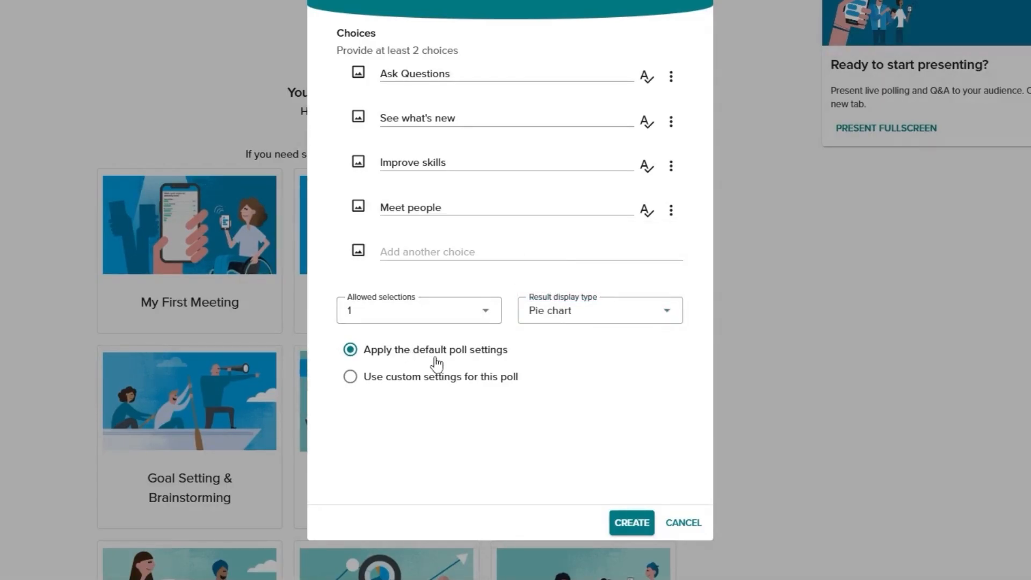
{"action": "left_click", "coordinate": [421, 383]}
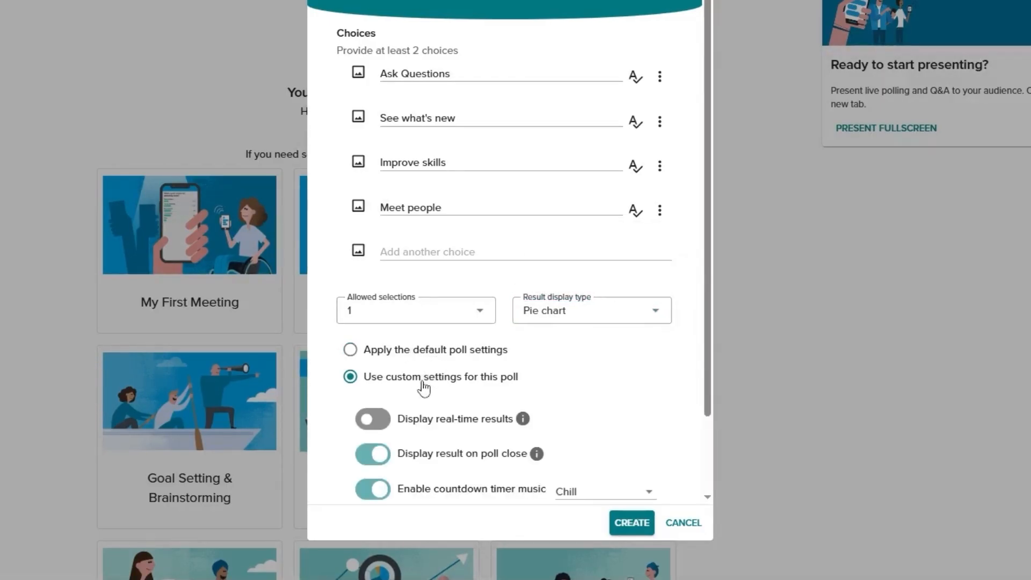
{"action": "scroll", "coordinate": [701, 292], "scroll_direction": "down", "scroll_amount": 2}
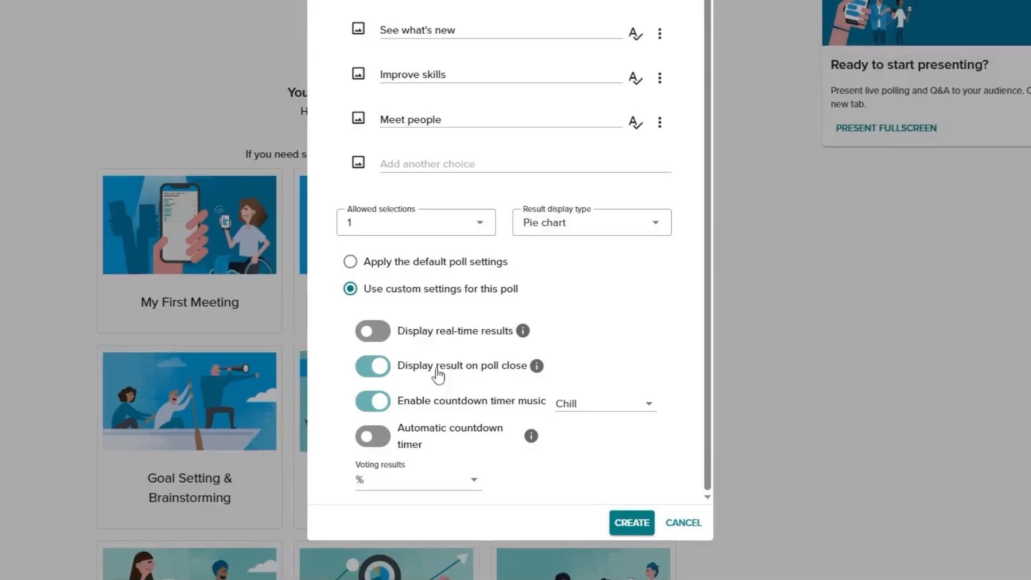
{"action": "left_click", "coordinate": [350, 262]}
{"action": "left_click", "coordinate": [623, 521]}
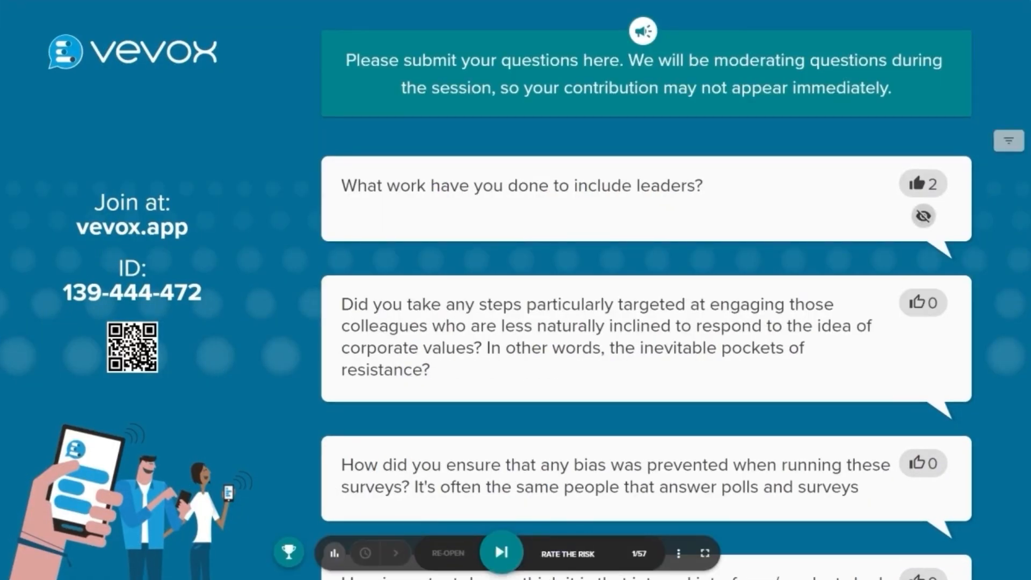
Reorder the presented Q&A questions so the most liked come first, and select the question about managing senior leaders
{"action": "left_click", "coordinate": [923, 216]}
{"action": "left_click", "coordinate": [923, 215]}
{"action": "left_click", "coordinate": [979, 140]}
{"action": "left_click", "coordinate": [961, 174]}
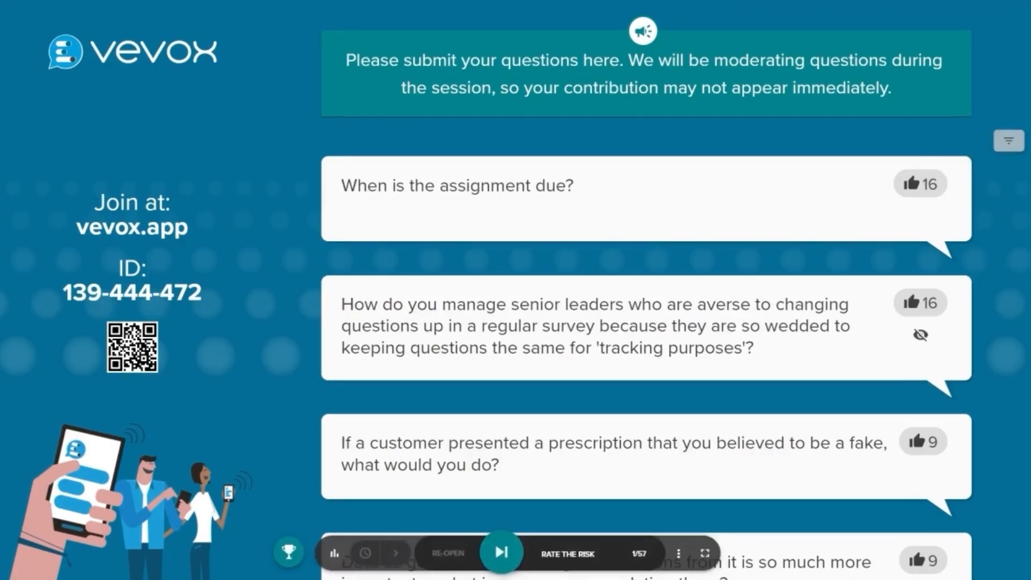
{"action": "left_click", "coordinate": [639, 333]}
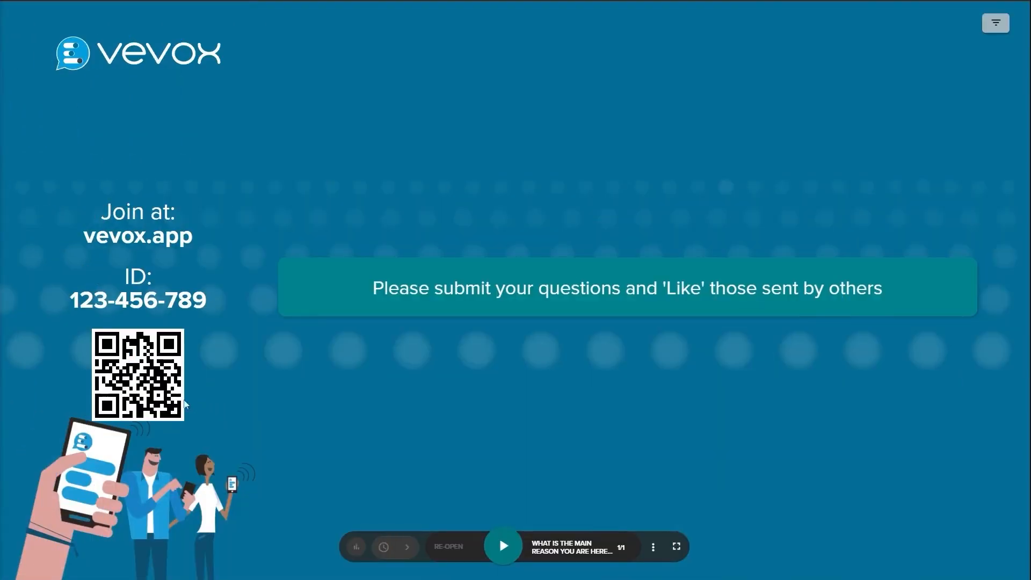
Enlarge the session's joining QR code on the presentation screen of My First Session
{"action": "left_click", "coordinate": [146, 381]}
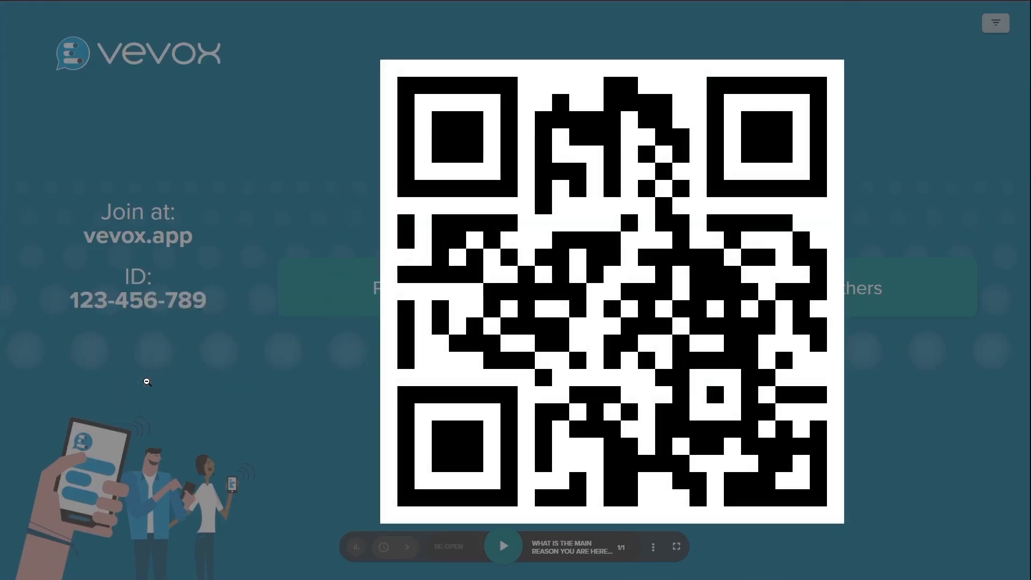
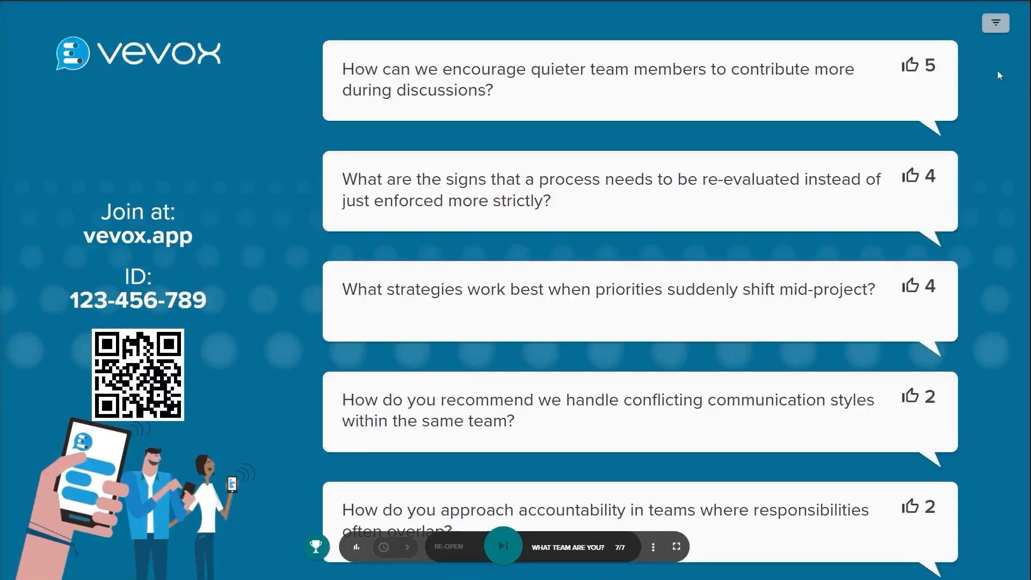
Sort the presented Q&A questions by most liked and filter them to those carrying the second speaker label
{"action": "left_click", "coordinate": [993, 26]}
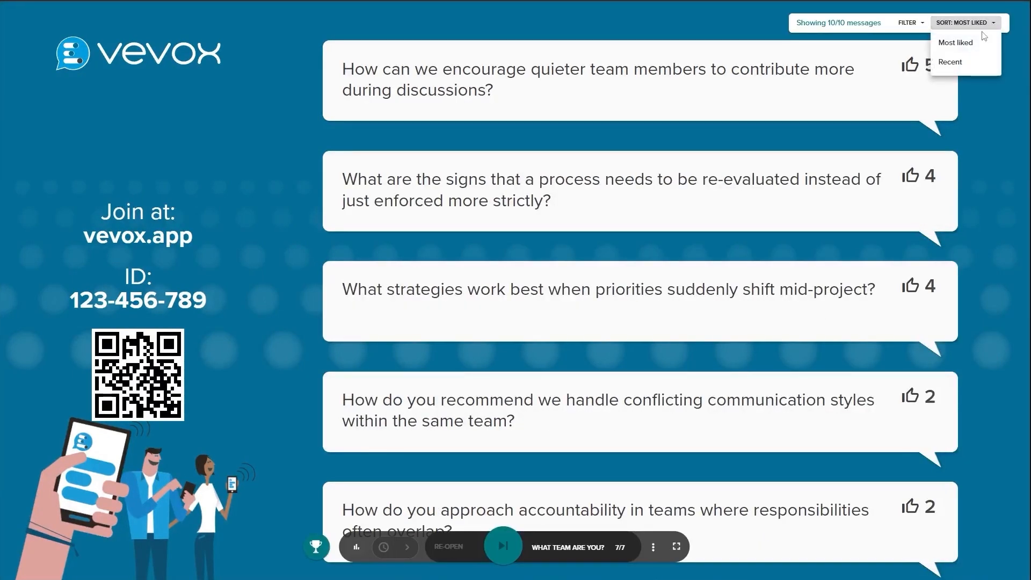
{"action": "left_click", "coordinate": [950, 61]}
{"action": "left_click", "coordinate": [959, 43]}
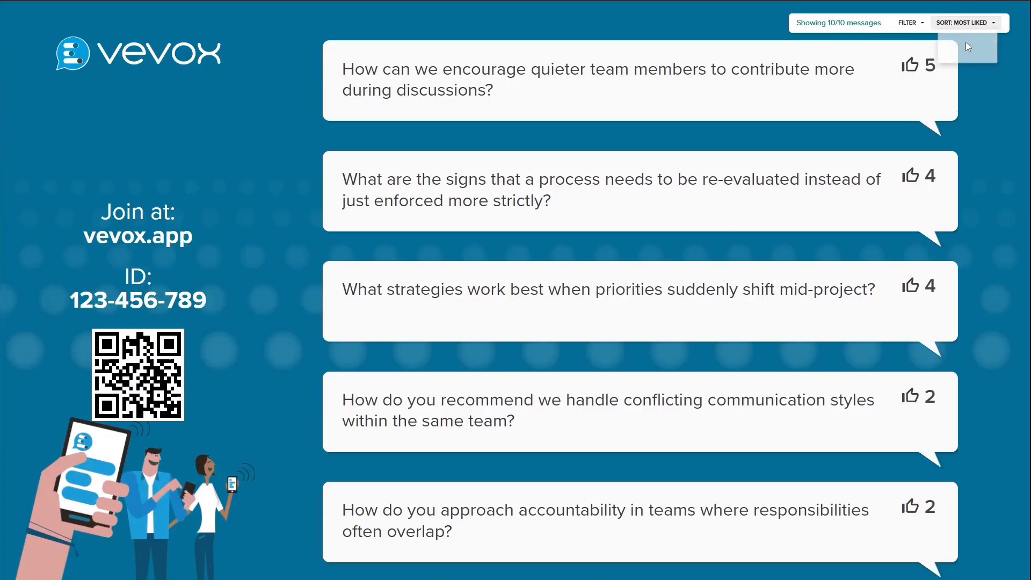
{"action": "left_click", "coordinate": [909, 26]}
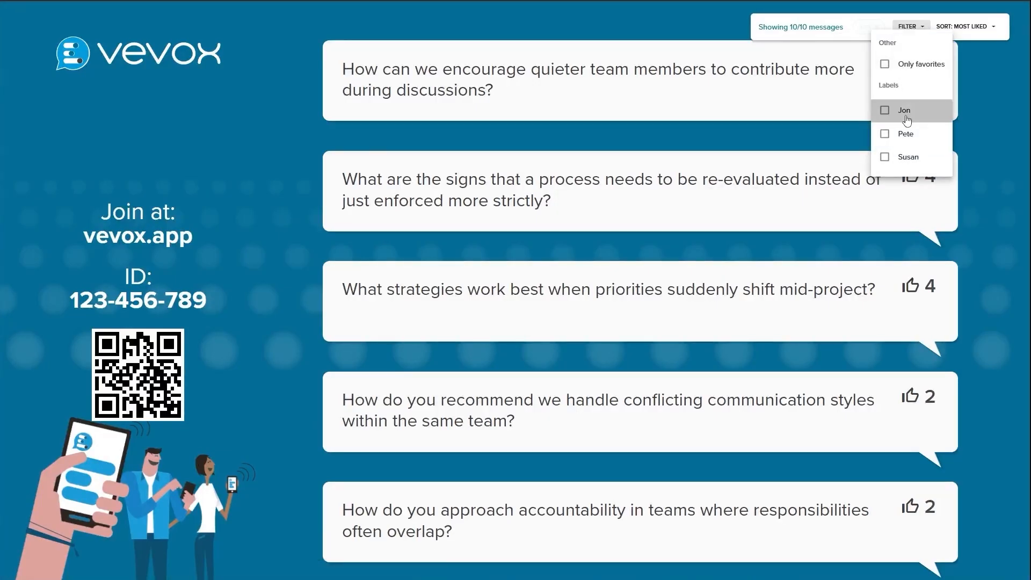
{"action": "left_click", "coordinate": [906, 137]}
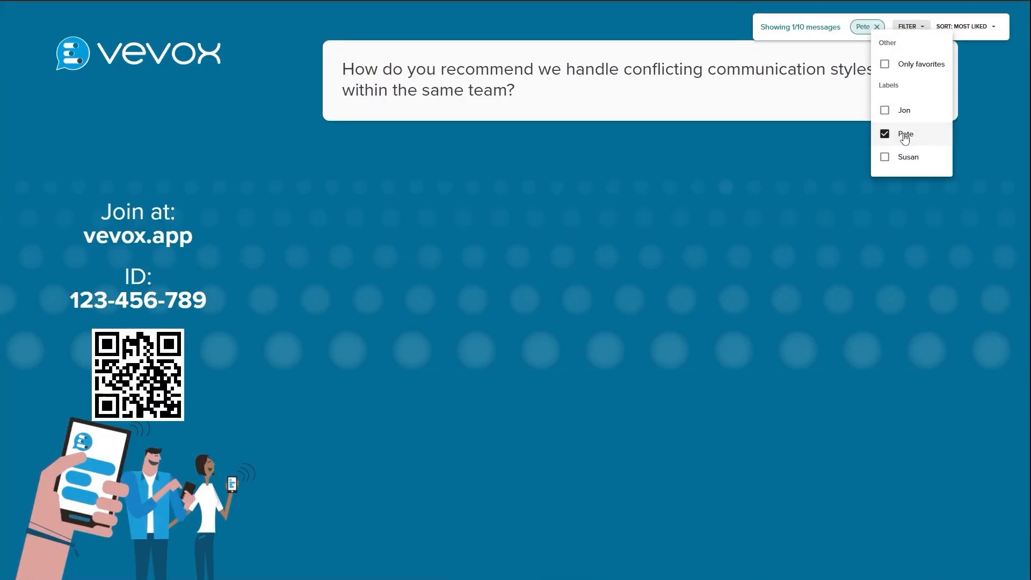
{"action": "key", "text": "Escape"}
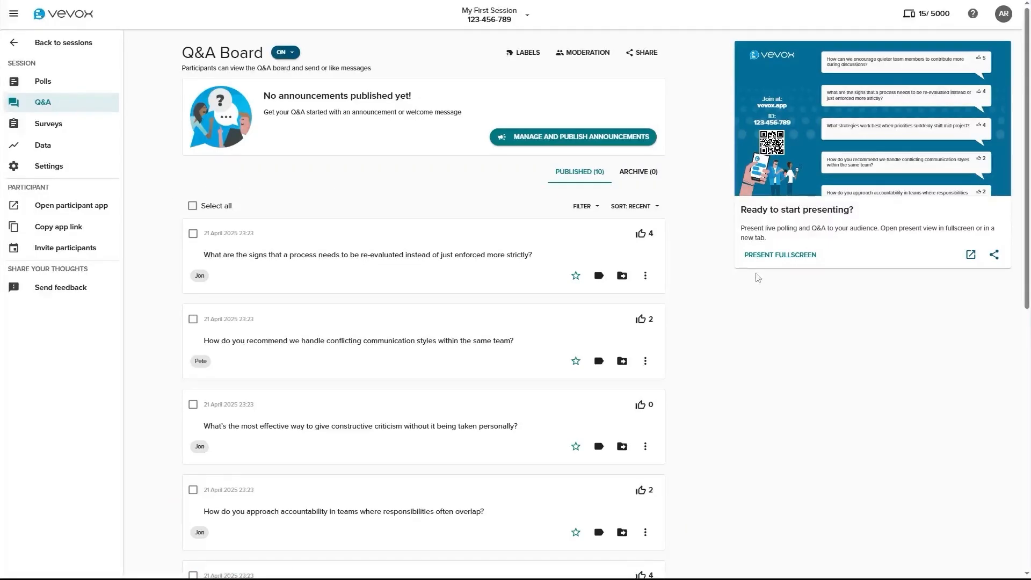
Publish the suggested welcome announcement beginning "Thanks for joining us here today" on the Q&A board
{"action": "left_click", "coordinate": [575, 141]}
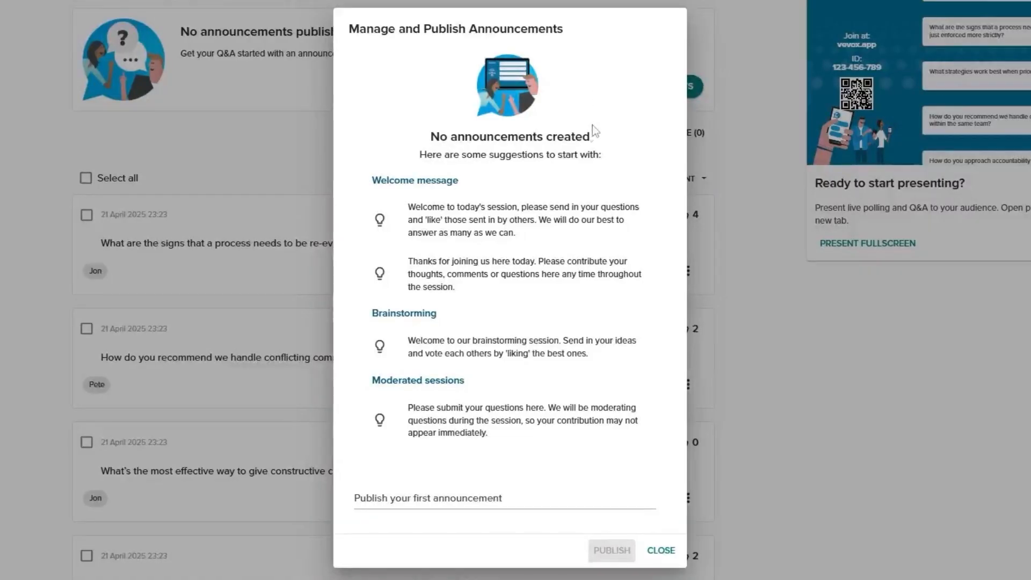
{"action": "left_click", "coordinate": [560, 292]}
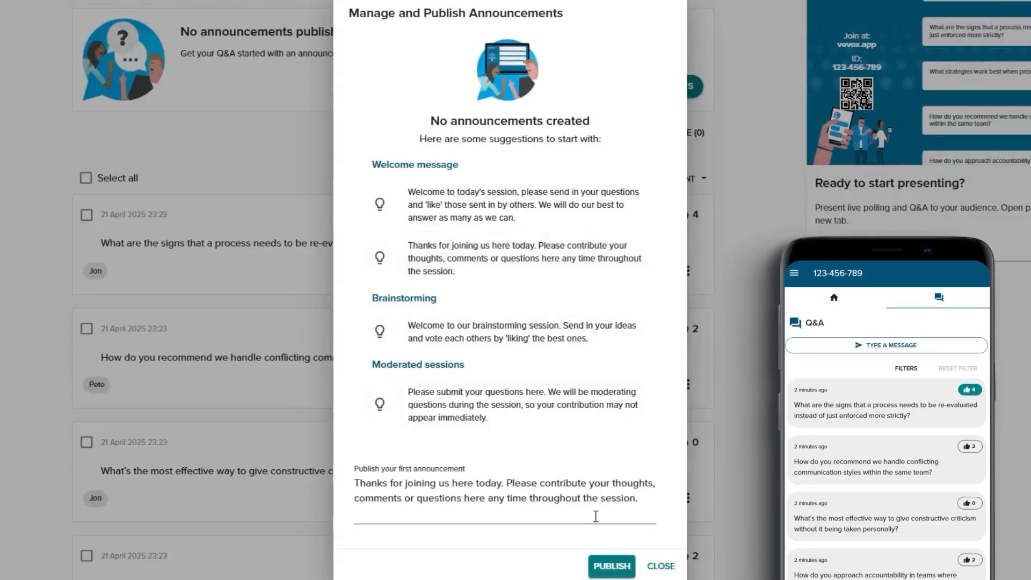
{"action": "left_click", "coordinate": [604, 565]}
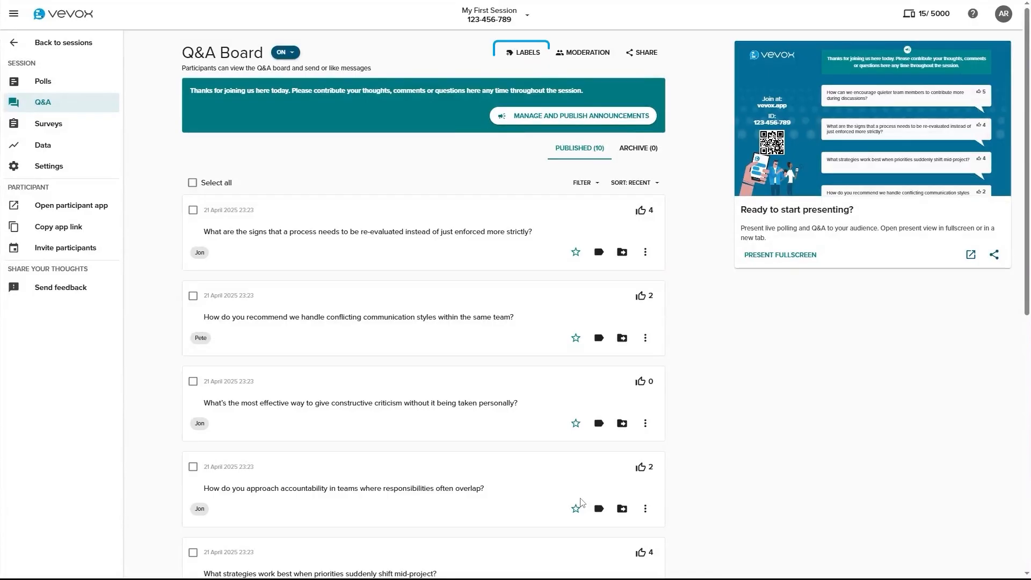
Assign the first speaker label to the process re-evaluation question and send the reply "If it's not working even when followed, it needs a rethink."
{"action": "left_click", "coordinate": [599, 255]}
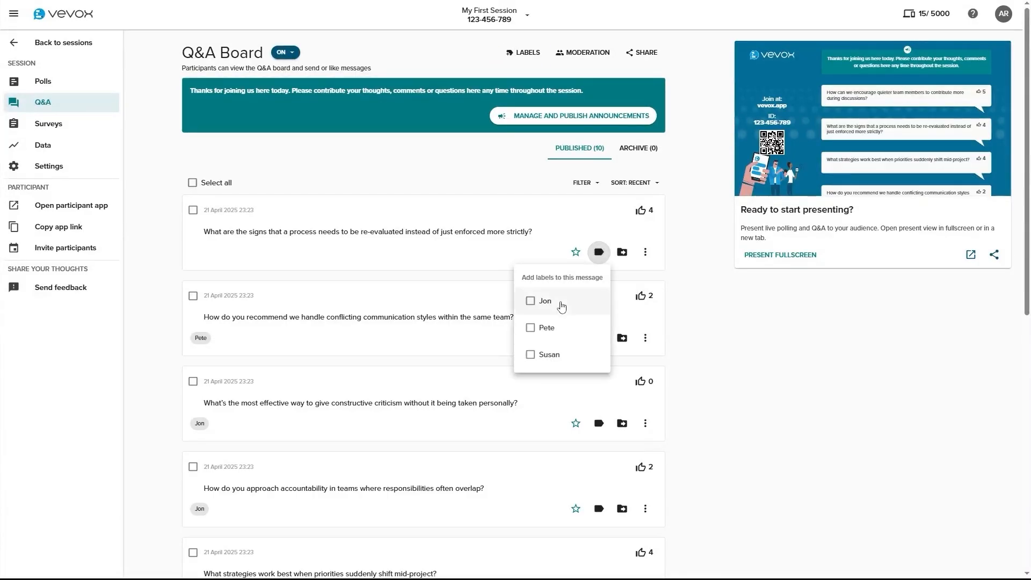
{"action": "left_click", "coordinate": [560, 309]}
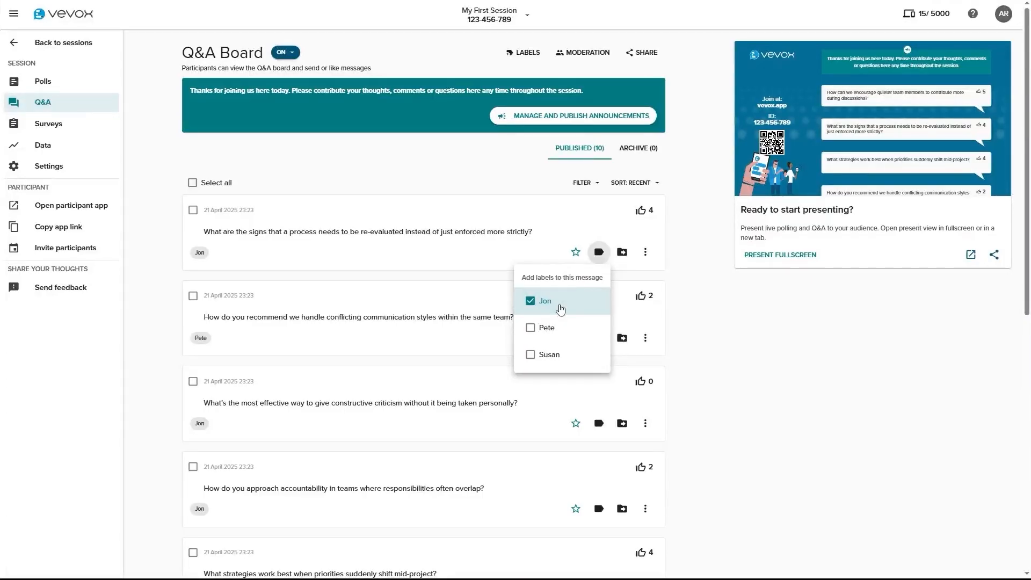
{"action": "left_click", "coordinate": [645, 252]}
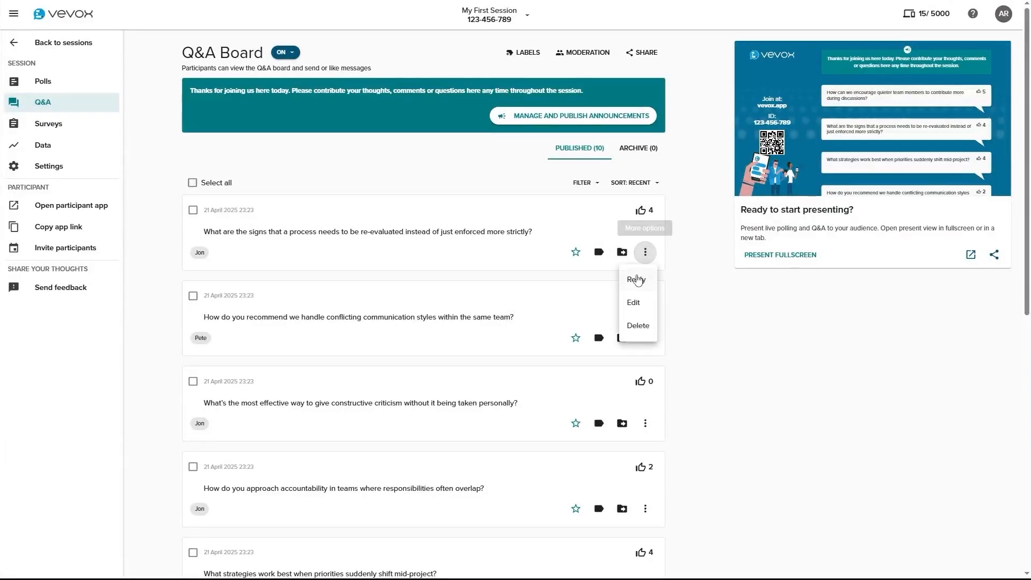
{"action": "left_click", "coordinate": [637, 279]}
{"action": "type", "text": "If it's not working even when followed, it nee"}
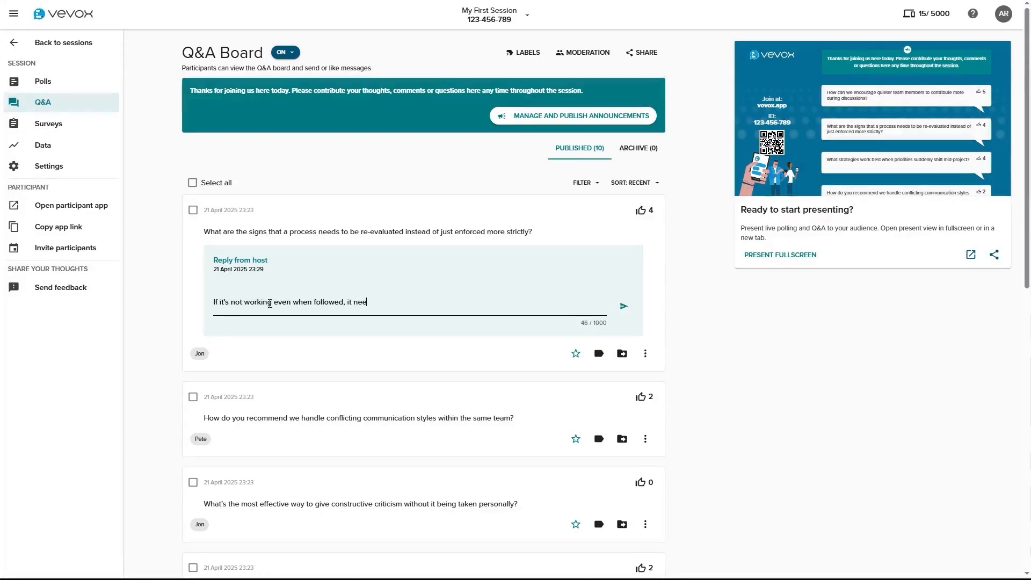
{"action": "type", "text": "ds a rethink."}
{"action": "left_click", "coordinate": [624, 306]}
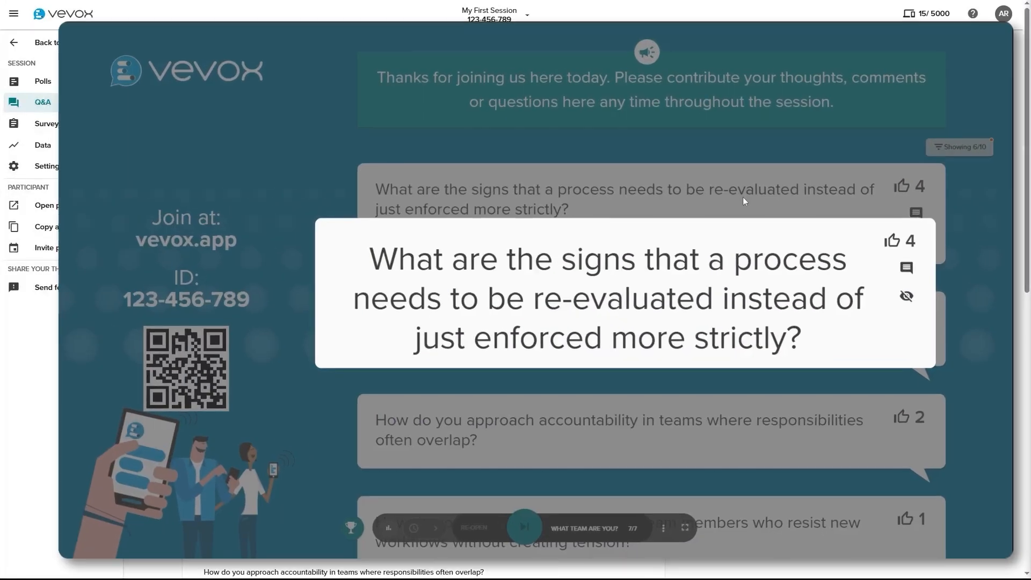
Show the host's reply on the enlarged process re-evaluation question in the presentation, and hide that question from the board
{"action": "left_click", "coordinate": [907, 268]}
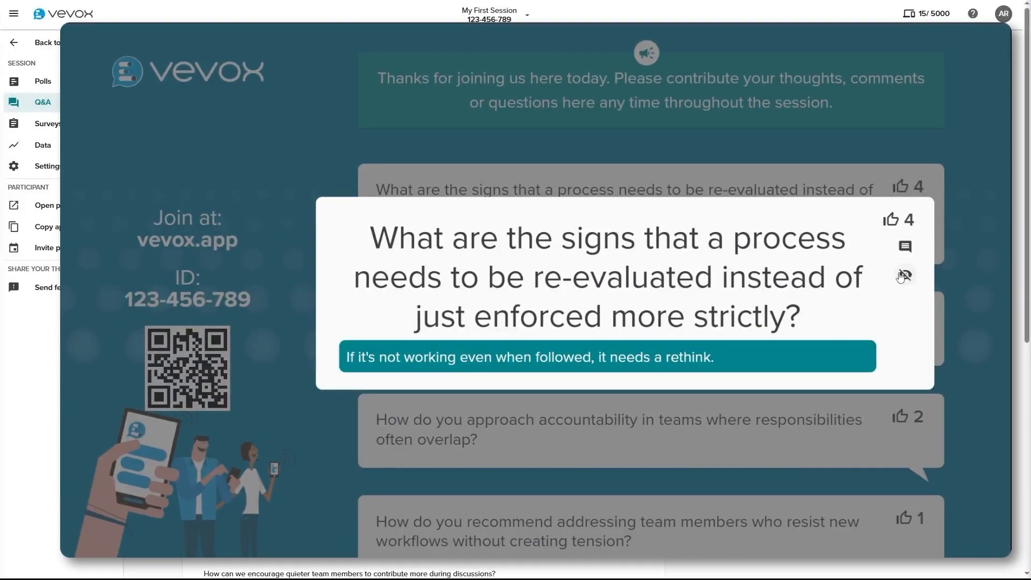
{"action": "left_click", "coordinate": [900, 275]}
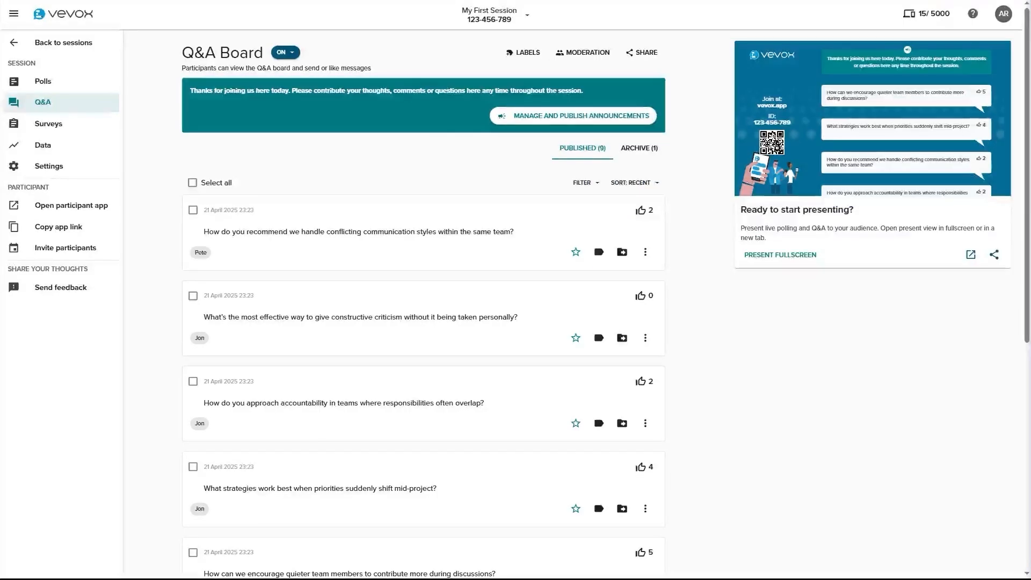
Turn on moderation for the Q&A board, leaving the moderator link deactivated
{"action": "left_click", "coordinate": [589, 54]}
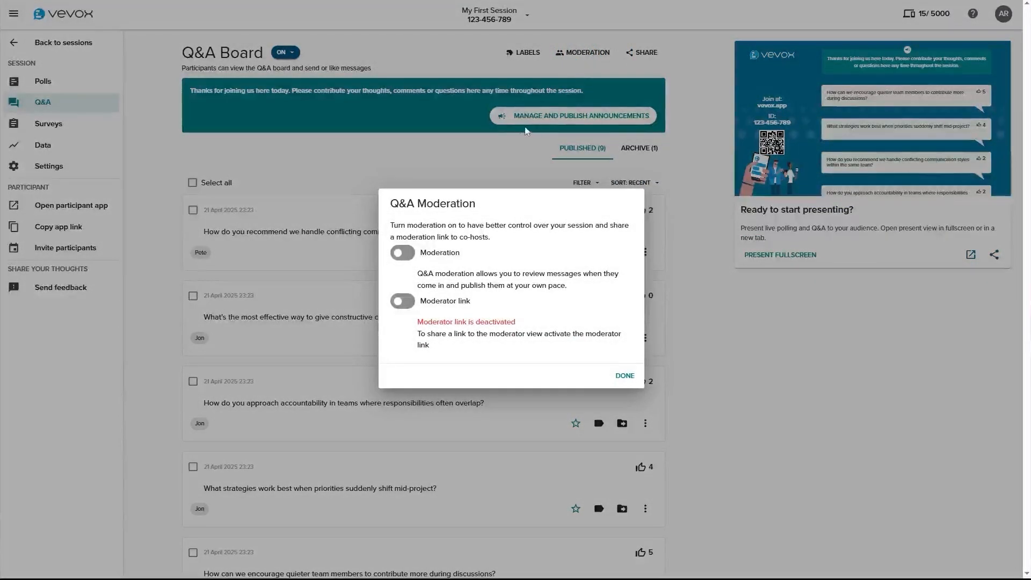
{"action": "left_click", "coordinate": [414, 260]}
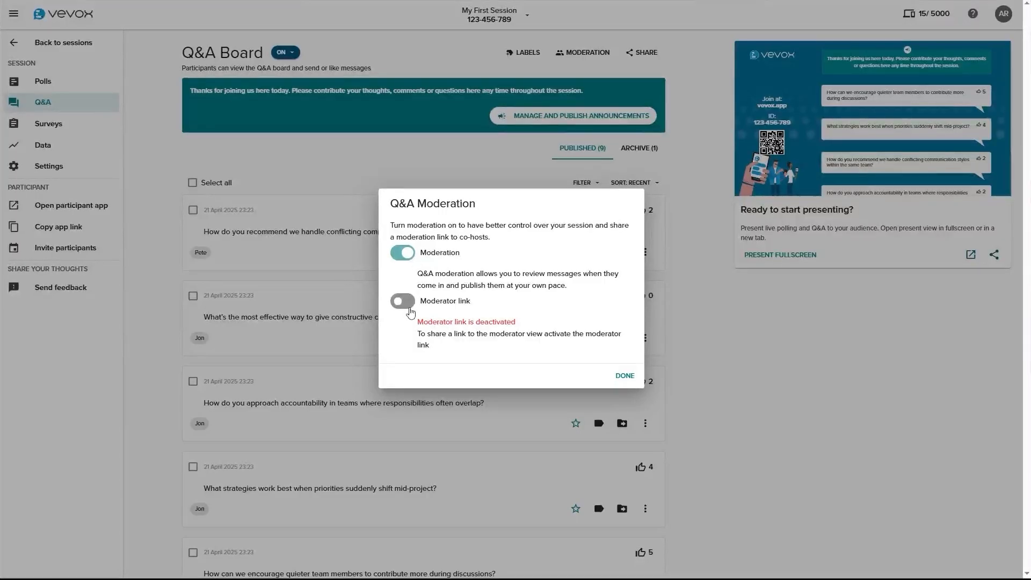
{"action": "left_click", "coordinate": [624, 375]}
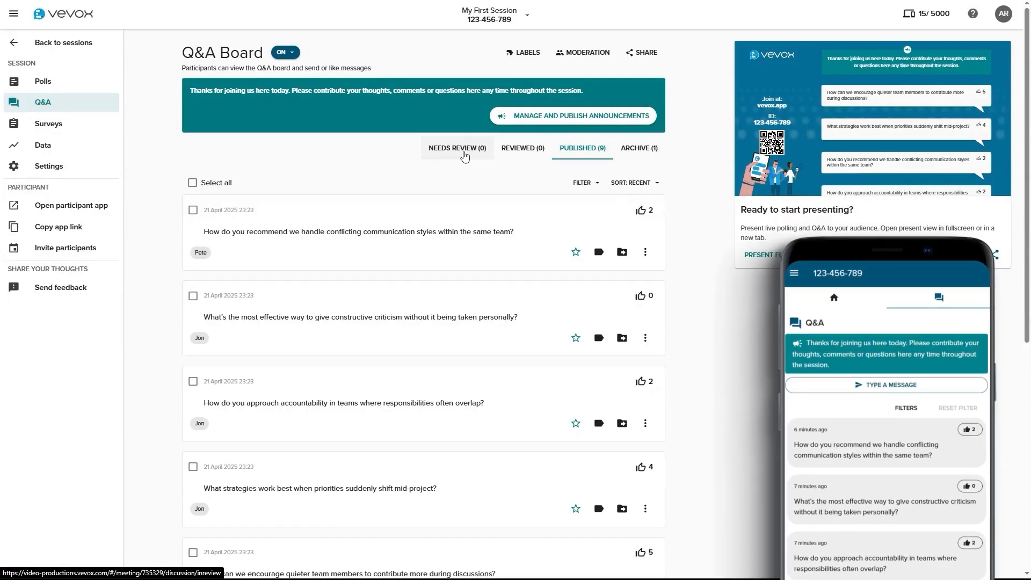
Publish the question awaiting review, "What's one thing we could start doing tomorrow to make the biggest impact?"
{"action": "left_click", "coordinate": [460, 153]}
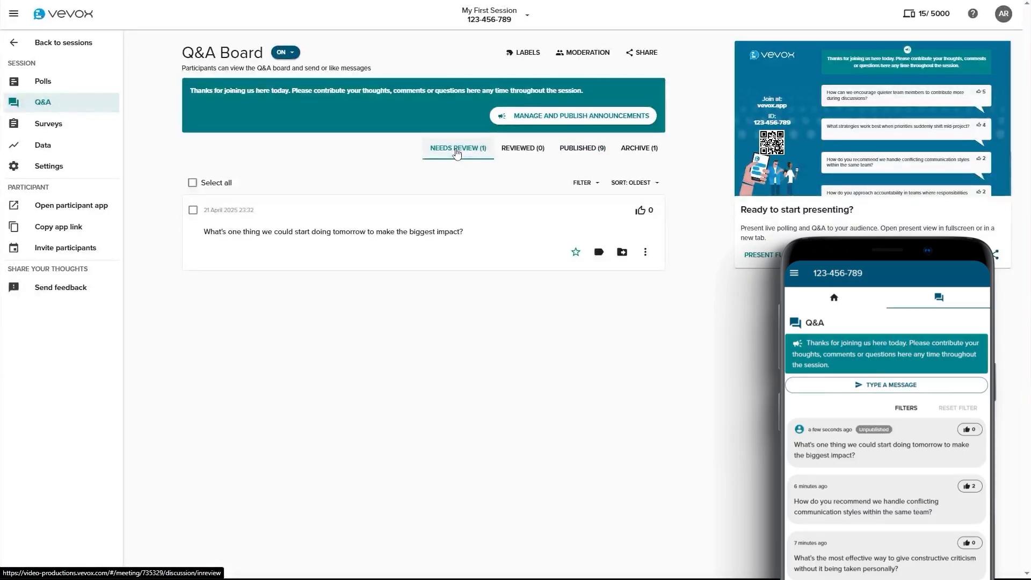
{"action": "left_click", "coordinate": [622, 253]}
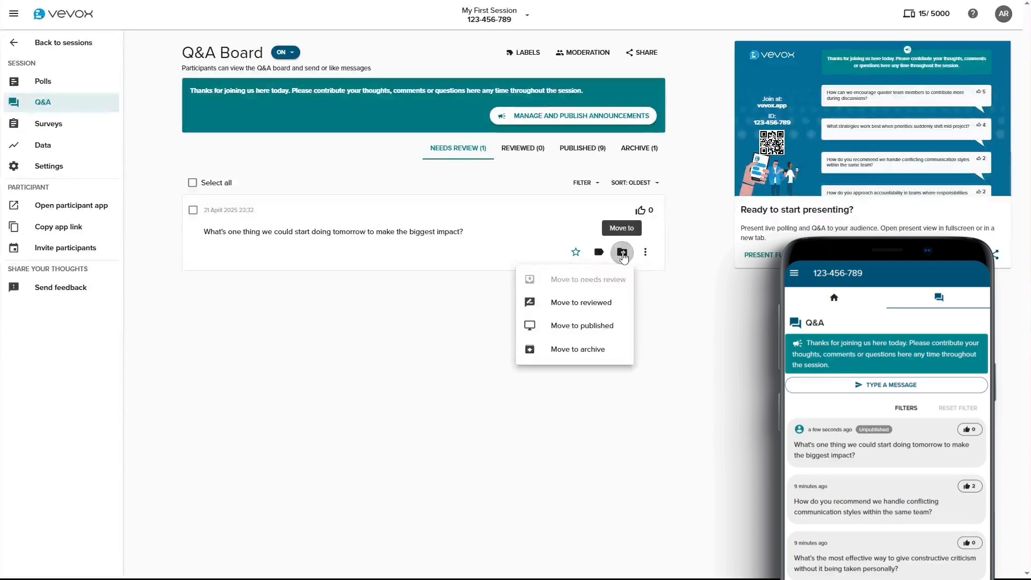
{"action": "left_click", "coordinate": [590, 326]}
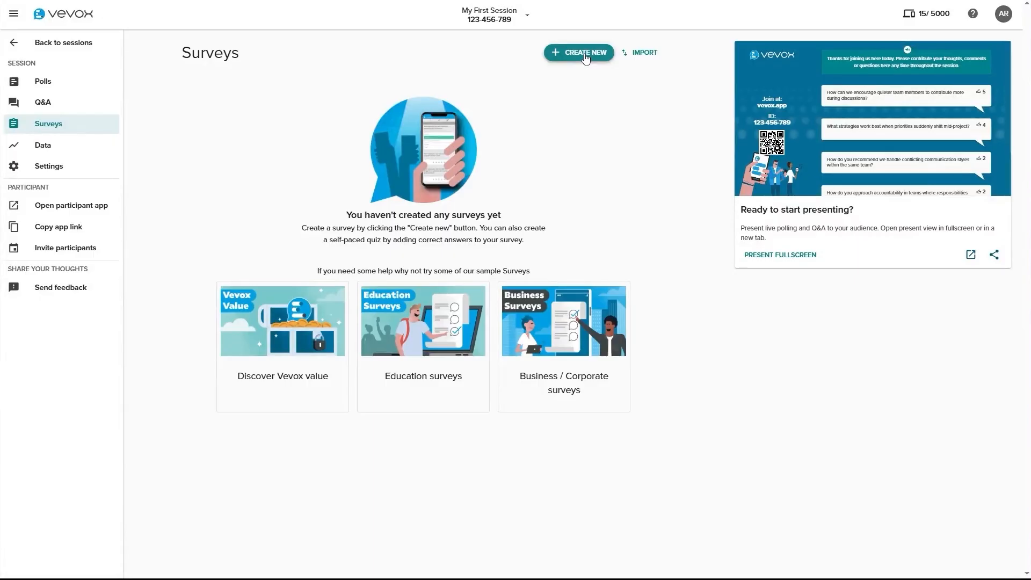
Create a survey named Feedback Survey and change the first line of its description to "Please fill out this survey at the end of the session."
{"action": "left_click", "coordinate": [642, 53]}
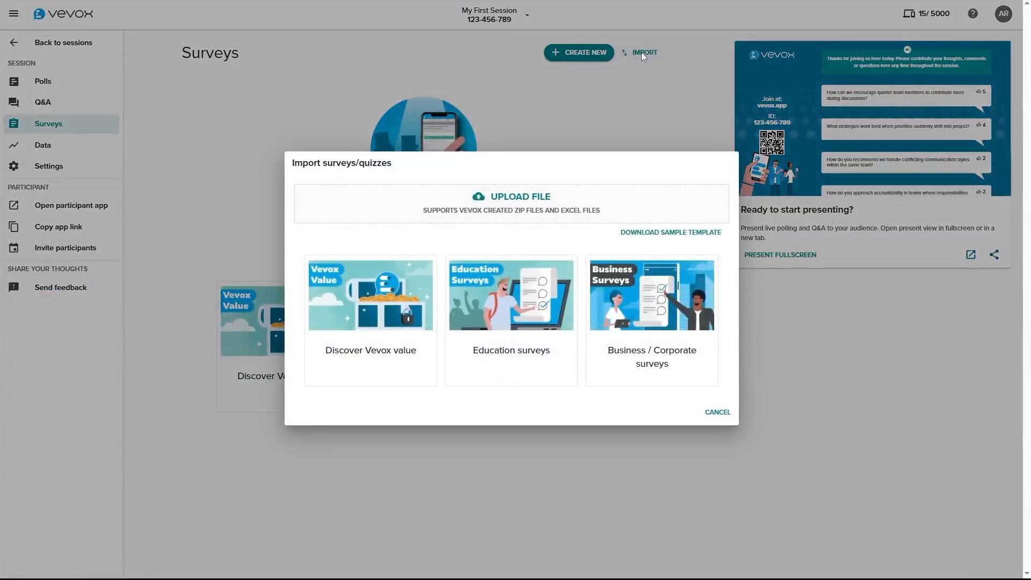
{"action": "left_click", "coordinate": [641, 53]}
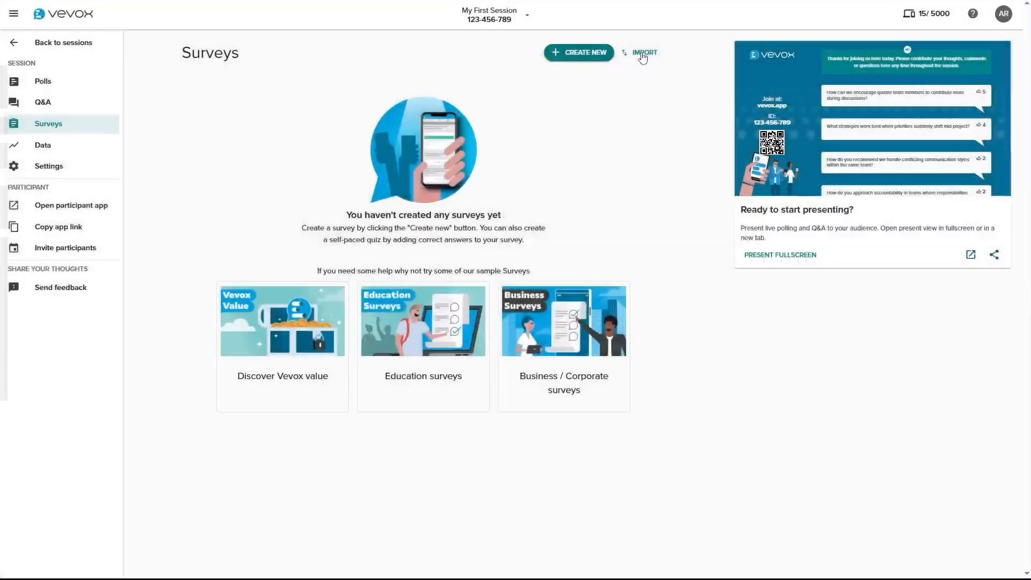
{"action": "left_click", "coordinate": [578, 57]}
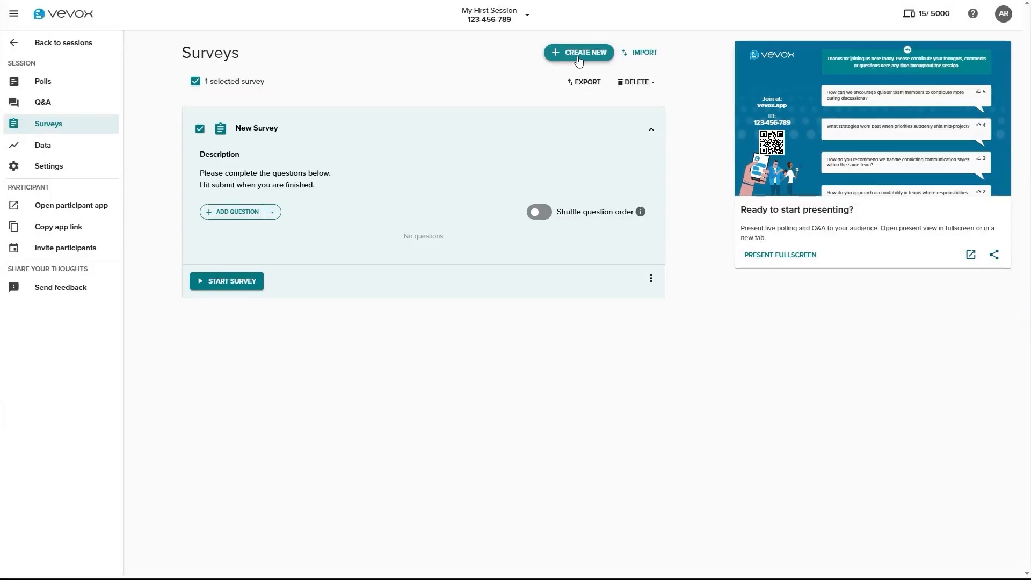
{"action": "triple_click", "coordinate": [279, 125]}
{"action": "type", "text": "Feedbac"}
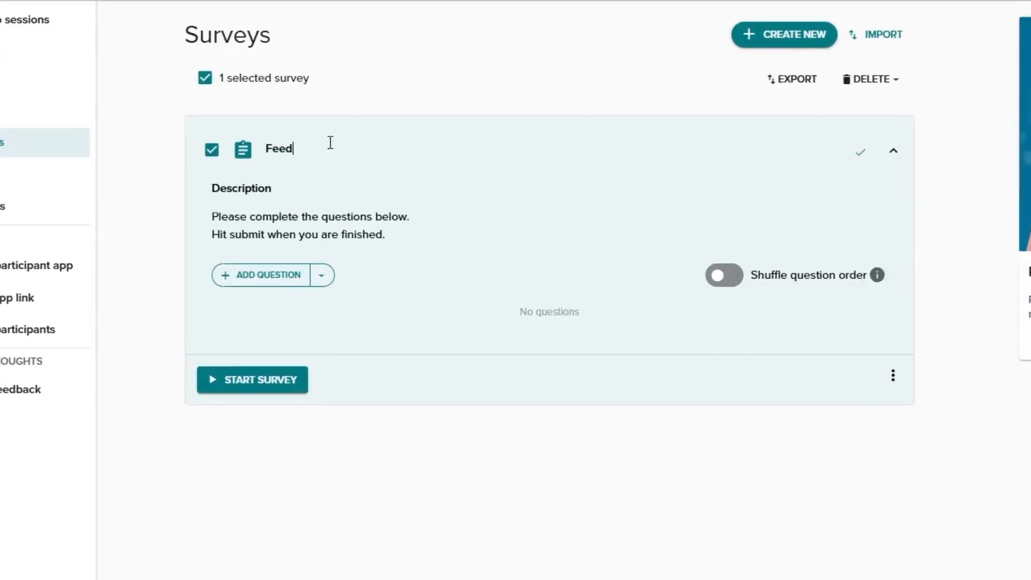
{"action": "type", "text": "k survey"}
{"action": "type", "text": "f"}
{"action": "type", "text": "ill out this survey at the end of the session"}
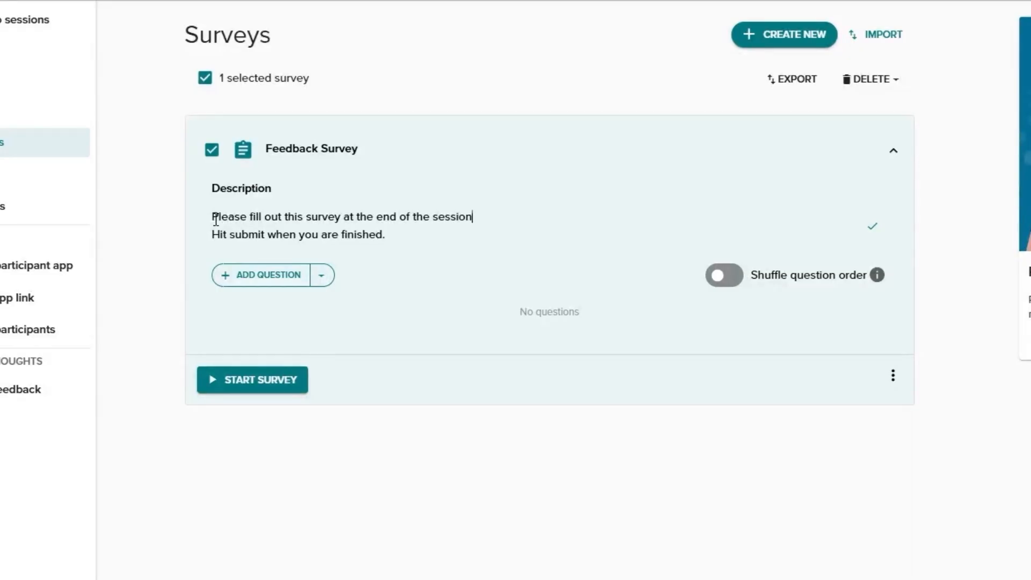
{"action": "type", "text": "."}
Add the survey question "Overall, how satisfied are you with communications within the company?" and start the Internal Communications Feedback Survey
{"action": "left_click", "coordinate": [269, 275]}
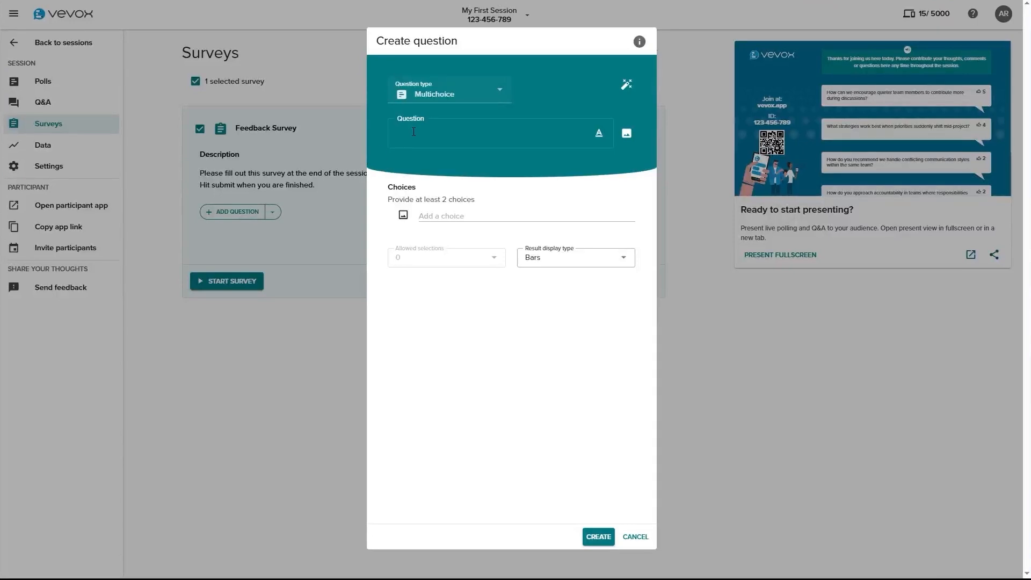
{"action": "type", "text": "Overall how sa"}
{"action": "type", "text": "tisfied are you with the company?"}
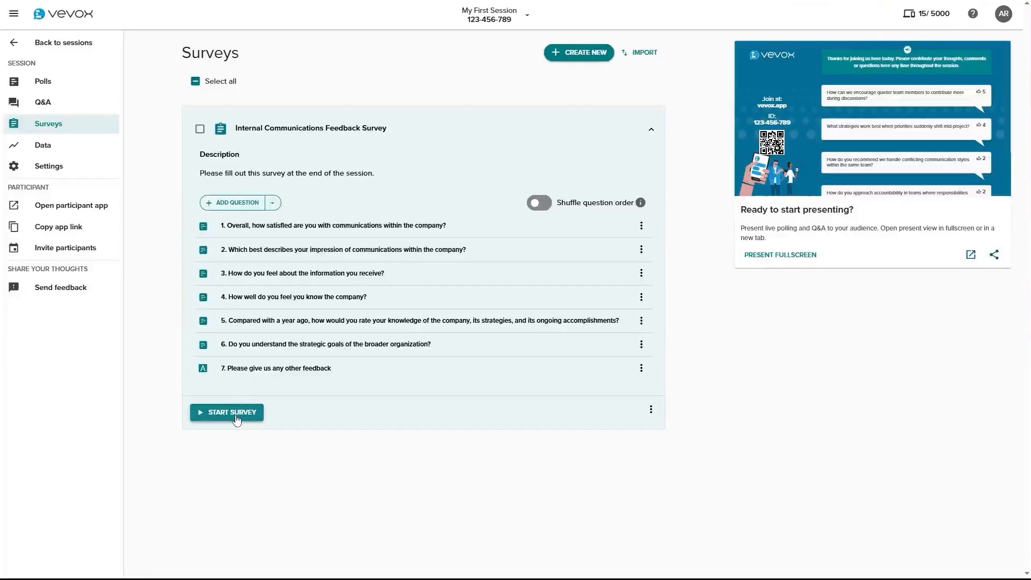
{"action": "left_click", "coordinate": [237, 417]}
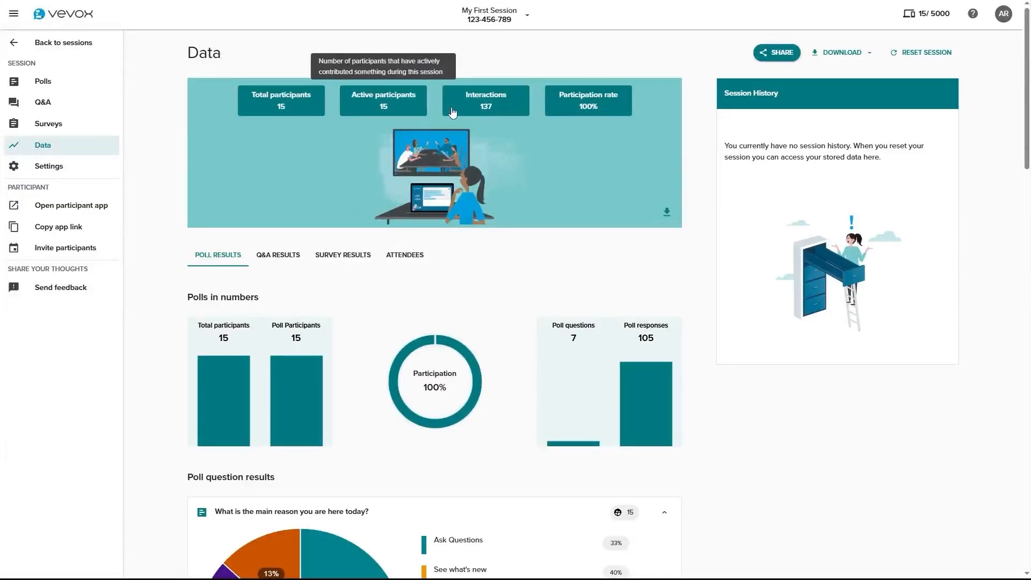
Review the session's data for attendees, poll results, Q&A results and survey results
{"action": "left_click", "coordinate": [405, 256]}
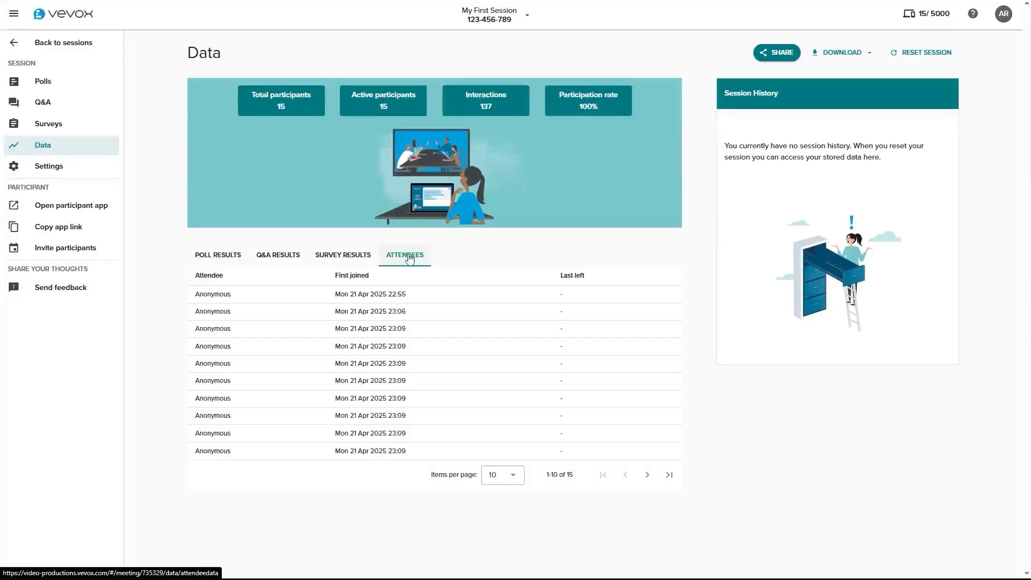
{"action": "left_click", "coordinate": [225, 263]}
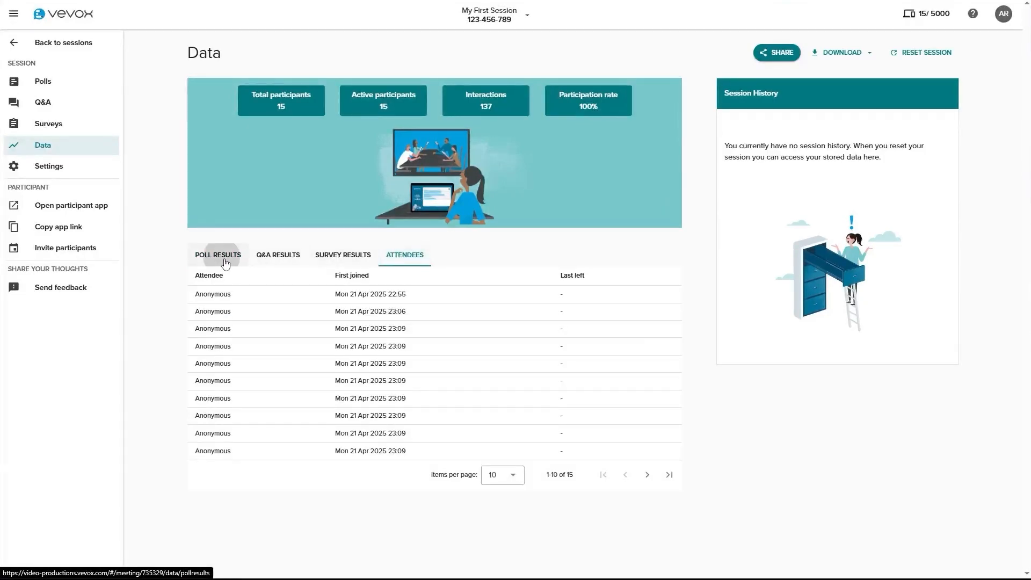
{"action": "scroll", "coordinate": [161, 280], "scroll_direction": "down", "scroll_amount": 4}
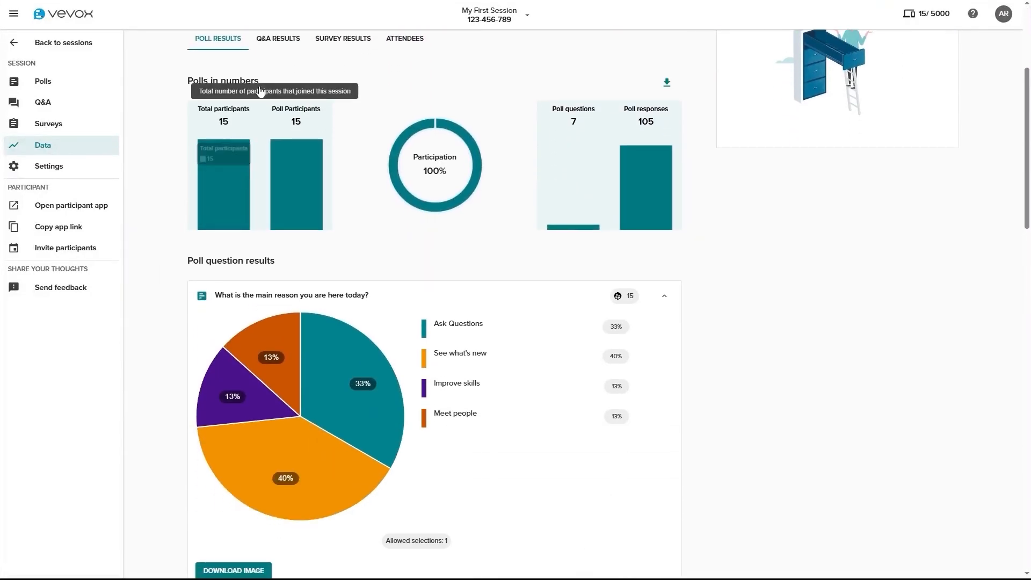
{"action": "left_click", "coordinate": [286, 40]}
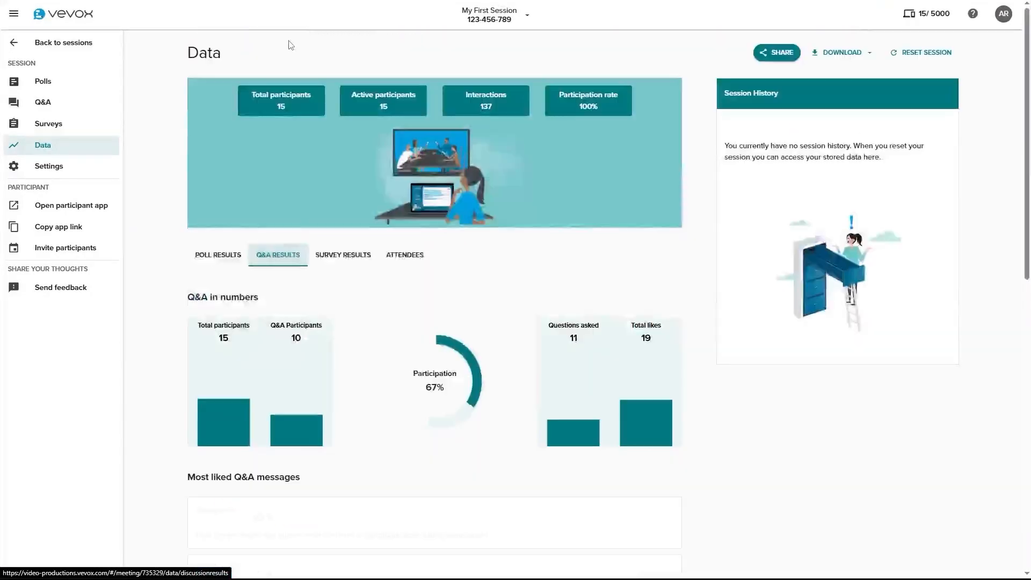
{"action": "left_click", "coordinate": [352, 264]}
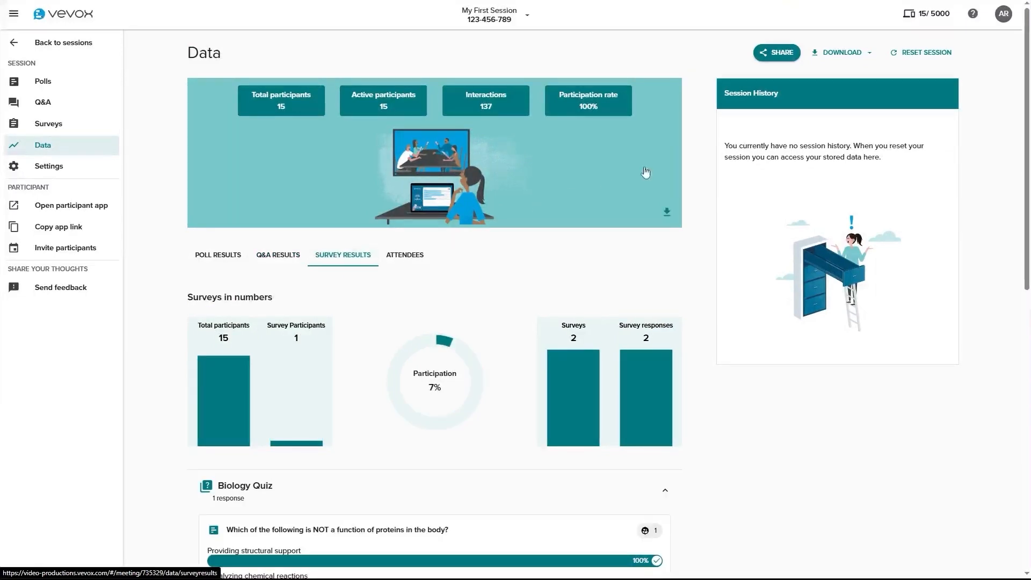
Download the session's data as an Excel report and review its attendance, polling, survey and Q&A sheets
{"action": "left_click", "coordinate": [864, 55]}
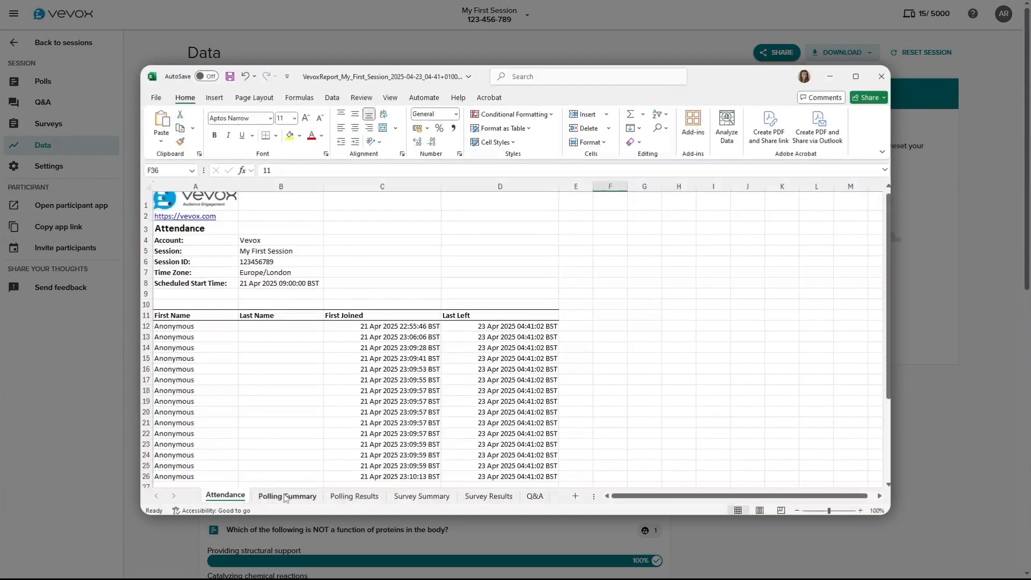
{"action": "left_click", "coordinate": [285, 497]}
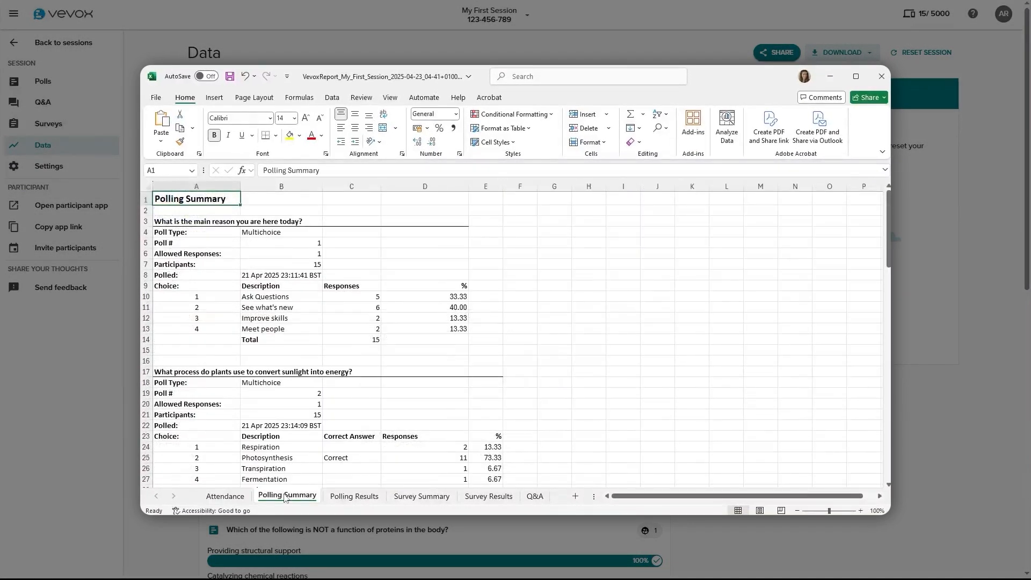
{"action": "left_click", "coordinate": [355, 496]}
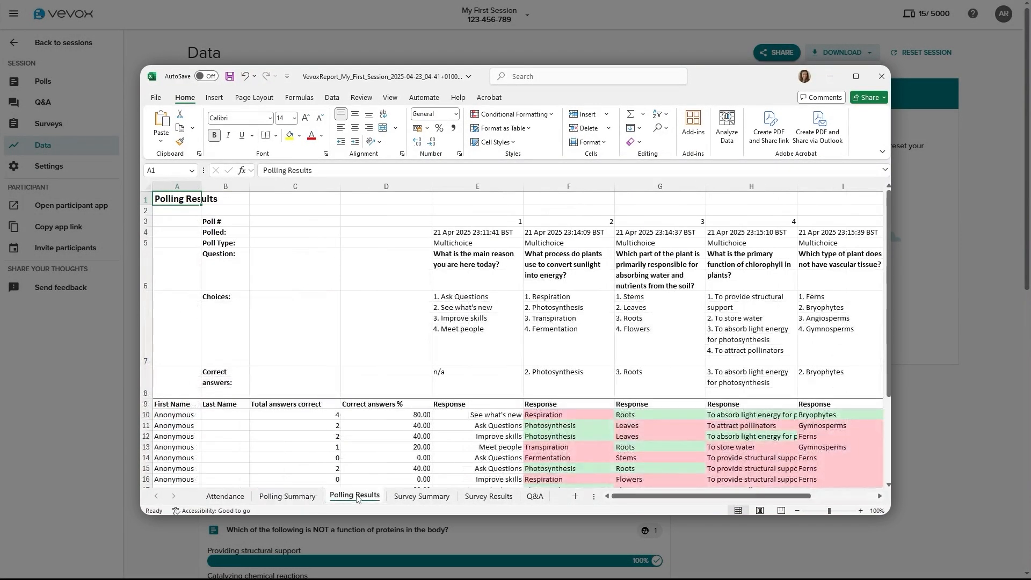
{"action": "left_click", "coordinate": [424, 500]}
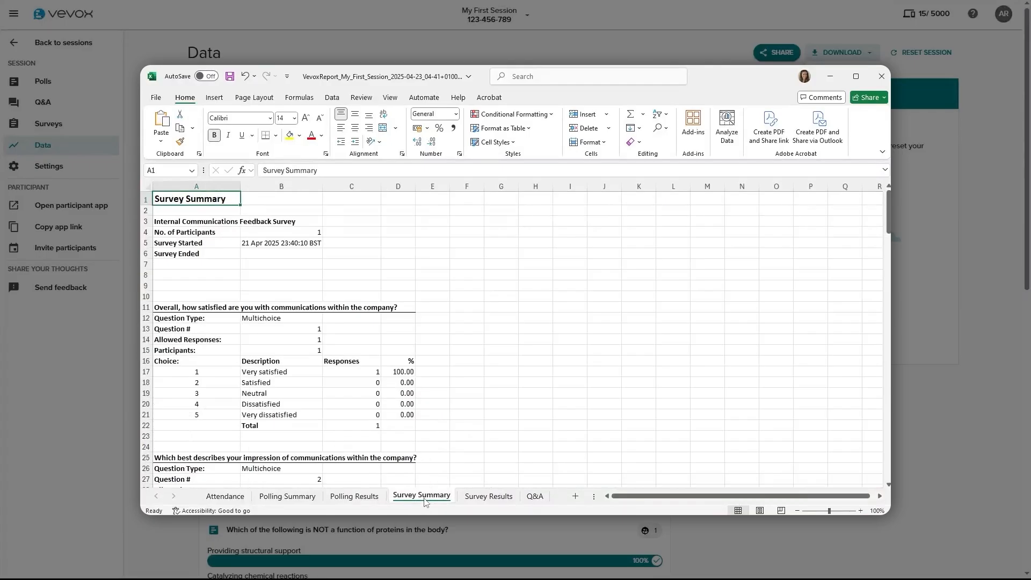
{"action": "left_click", "coordinate": [489, 498]}
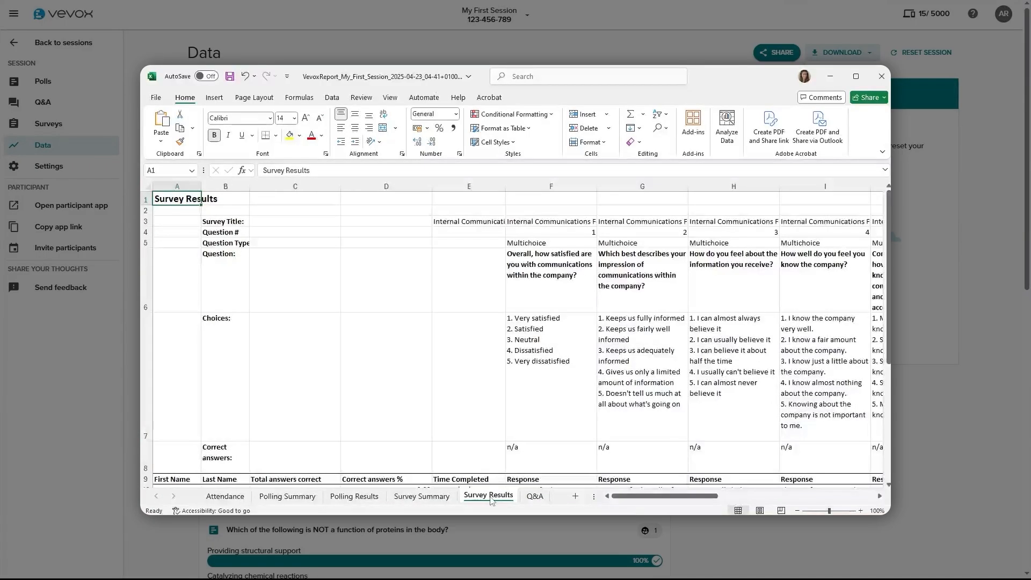
{"action": "left_click", "coordinate": [535, 497]}
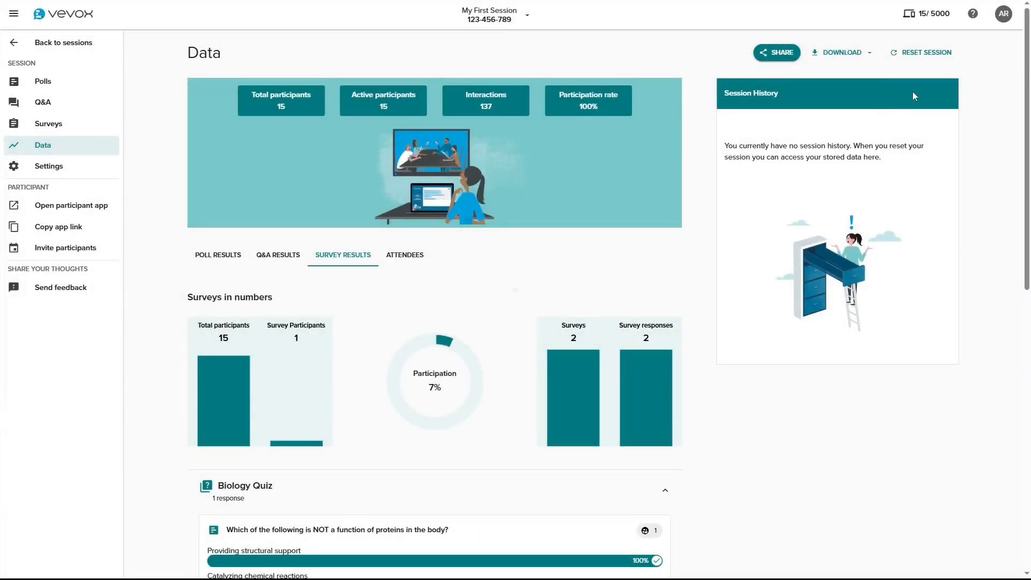
Reset the session's data and open the options for My First Session v1 in the session history
{"action": "left_click", "coordinate": [939, 53]}
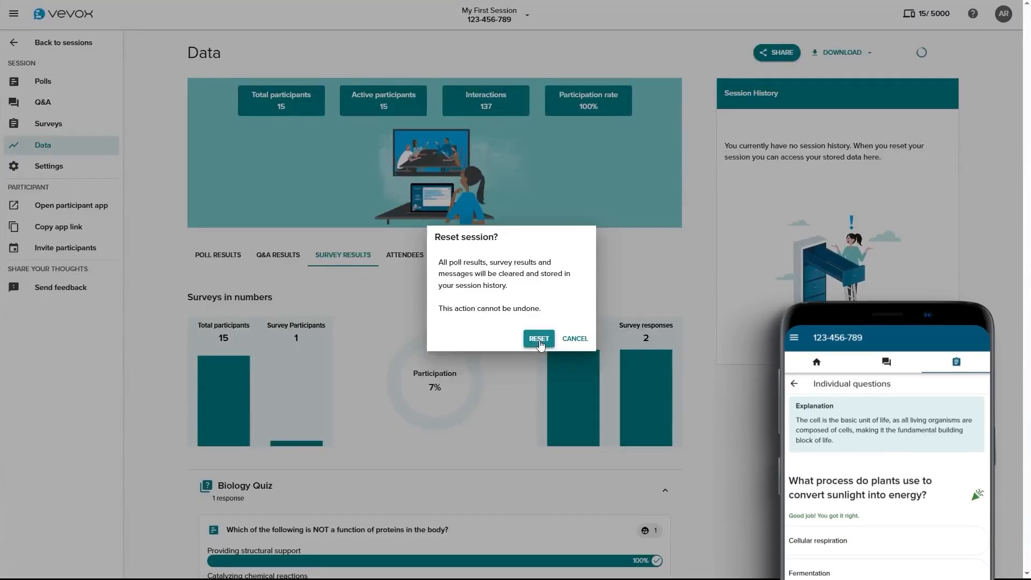
{"action": "left_click", "coordinate": [539, 339]}
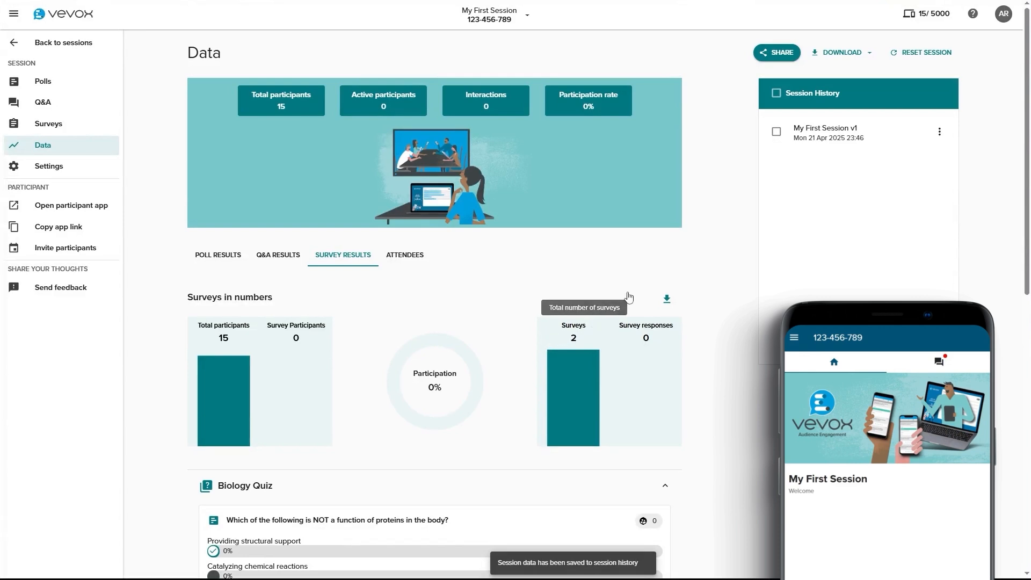
{"action": "left_click", "coordinate": [940, 132]}
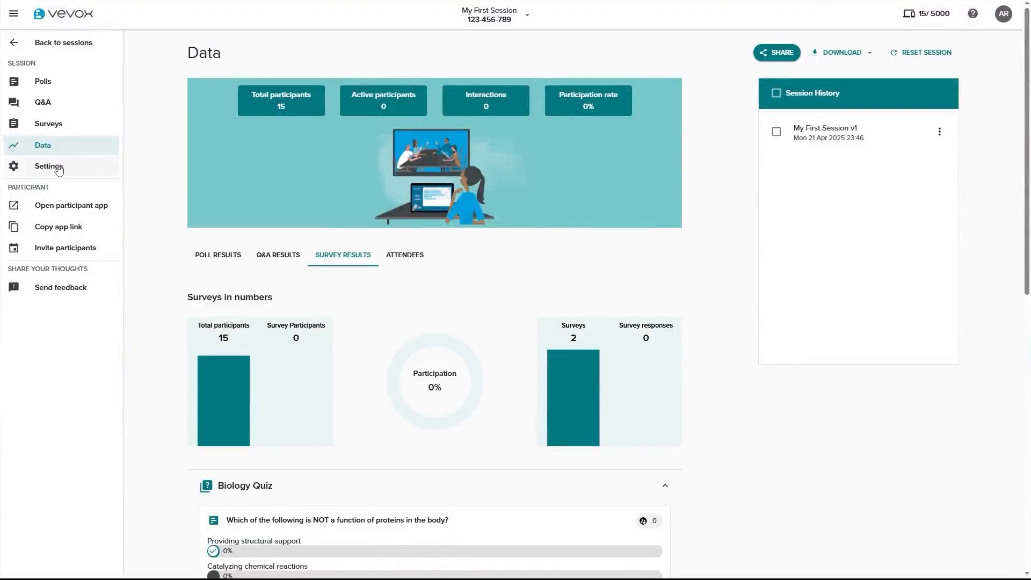
Open the session settings and examine the session setup, poll defaults and Q&A message board options
{"action": "left_click", "coordinate": [59, 170]}
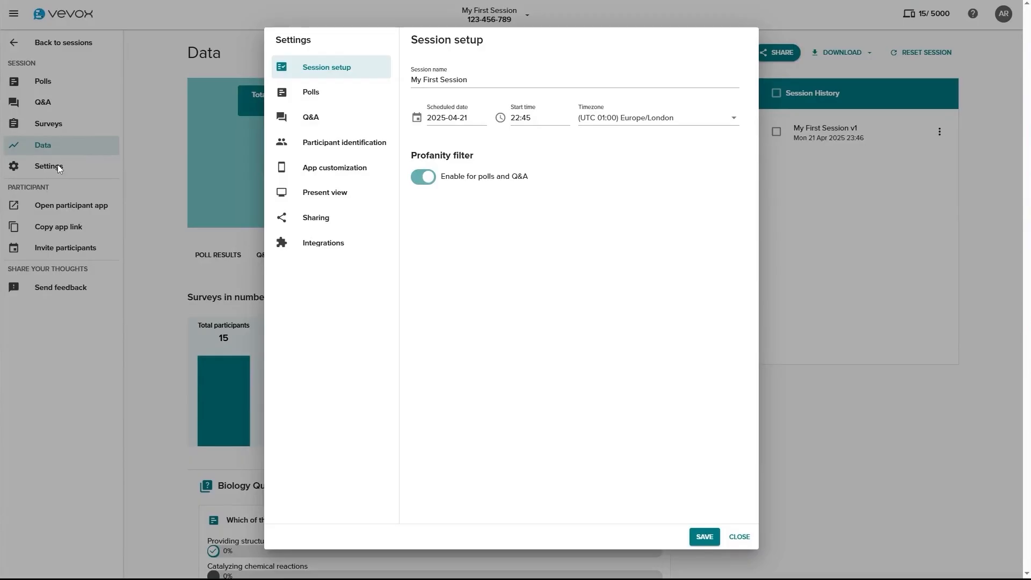
{"action": "left_click", "coordinate": [332, 73]}
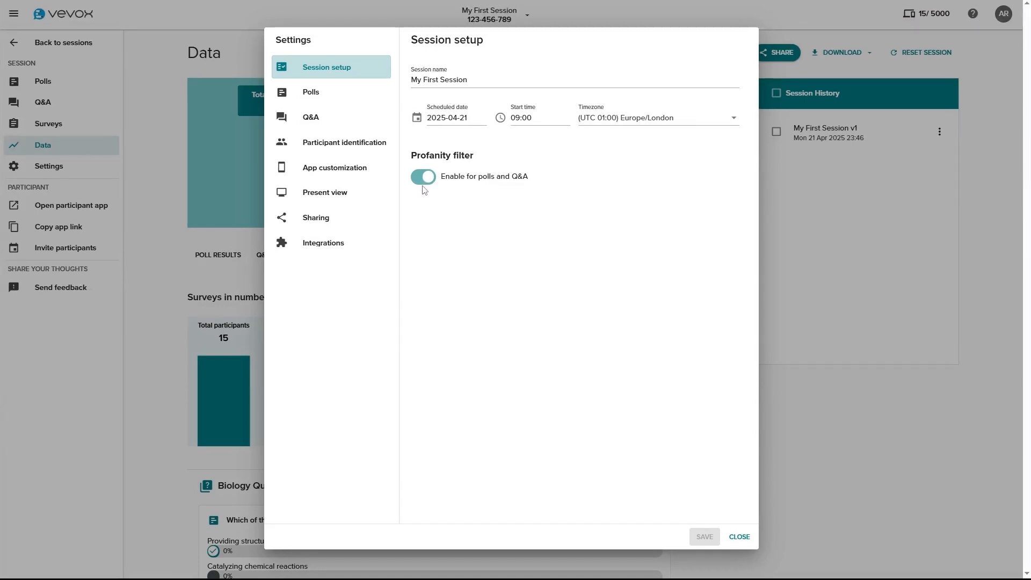
{"action": "left_click", "coordinate": [329, 98]}
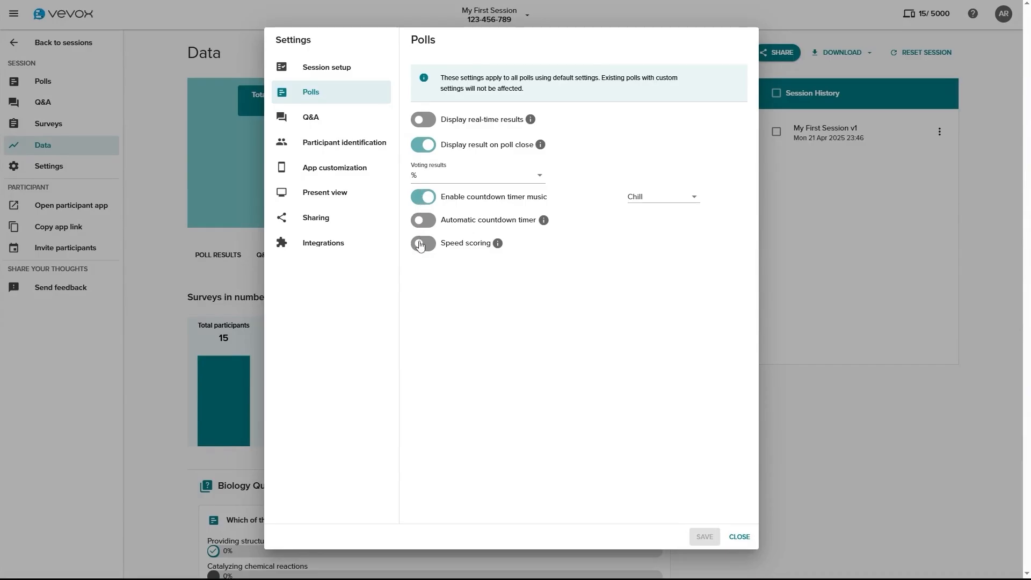
{"action": "left_click", "coordinate": [321, 123]}
{"action": "left_click", "coordinate": [510, 74]}
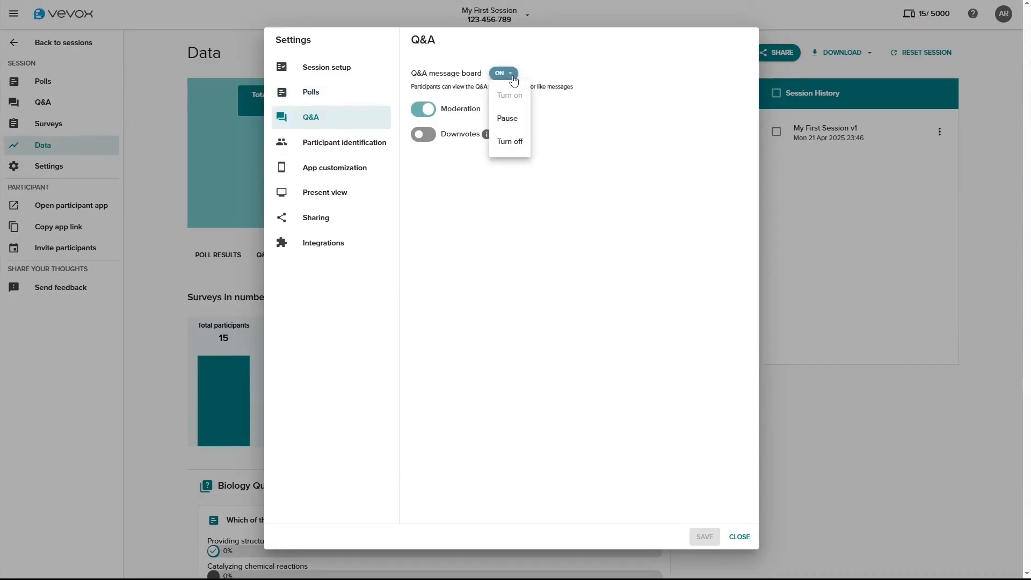
{"action": "left_click", "coordinate": [511, 76]}
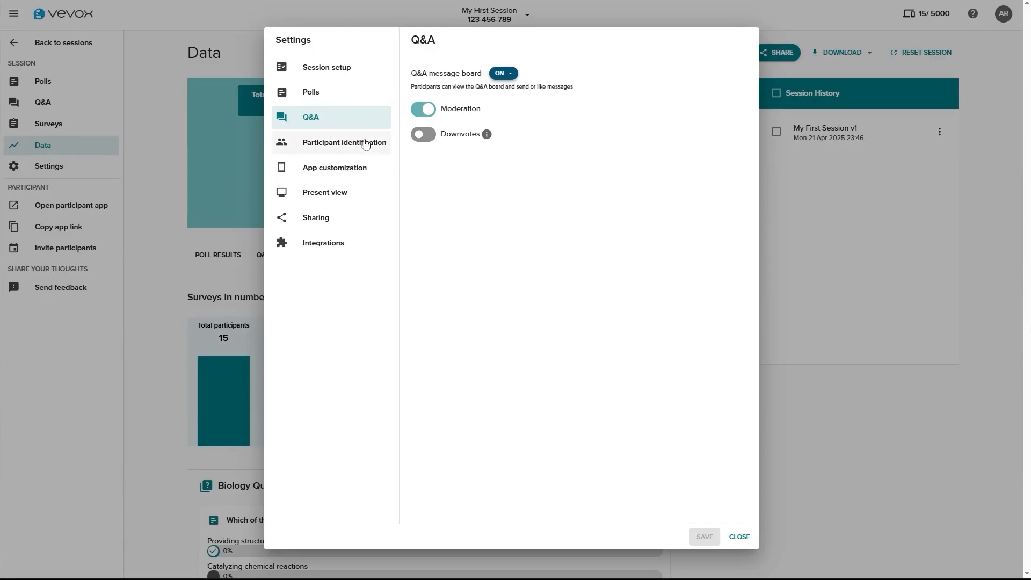
Set participant identification to Identified and the profiles in Q&A to Participants' choice
{"action": "left_click", "coordinate": [365, 144]}
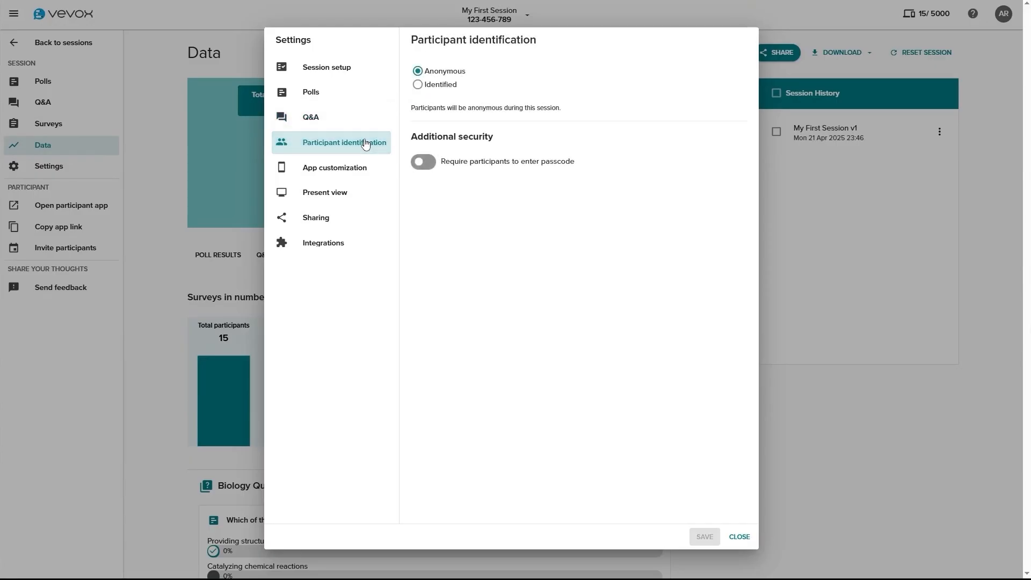
{"action": "left_click", "coordinate": [424, 88]}
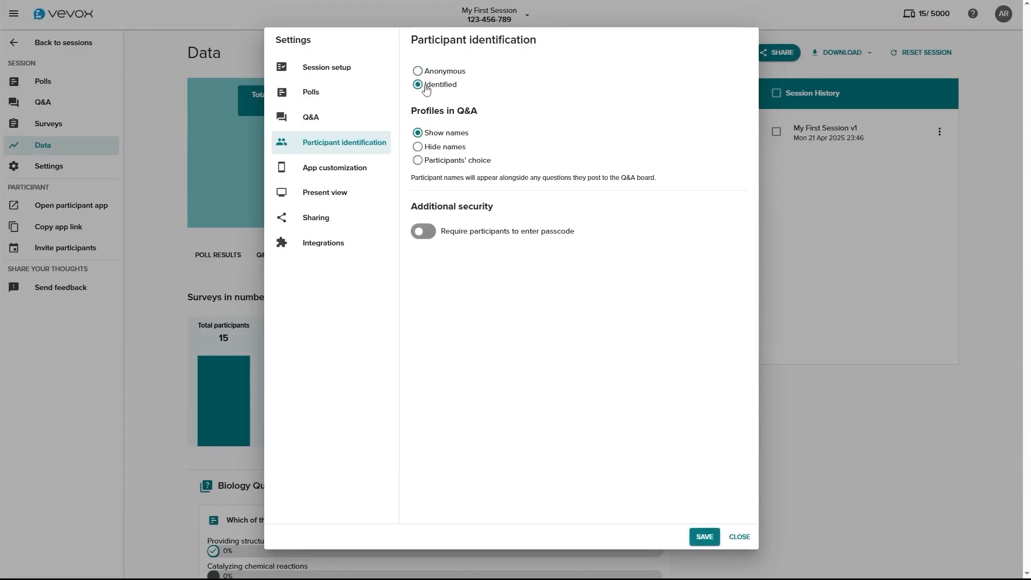
{"action": "left_click", "coordinate": [443, 164]}
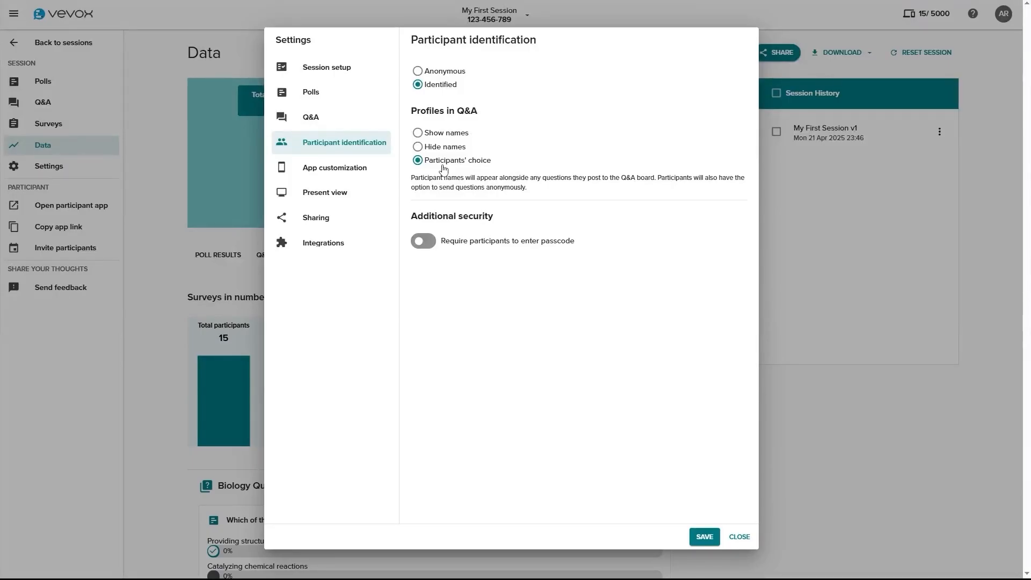
Replace the participant app's home screen image with the lecture hall photo in the app customization settings
{"action": "left_click", "coordinate": [358, 176]}
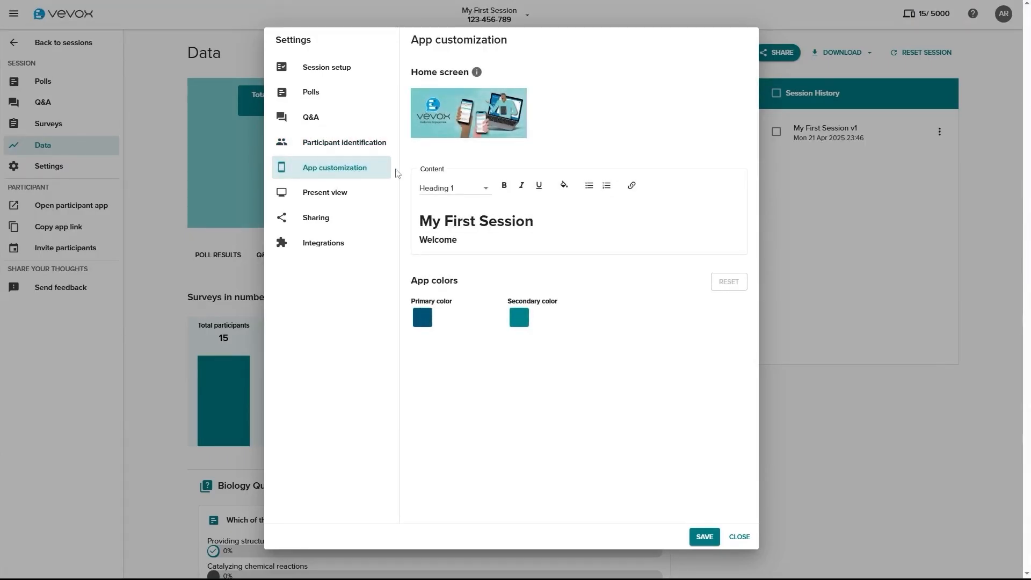
{"action": "left_click", "coordinate": [468, 123]}
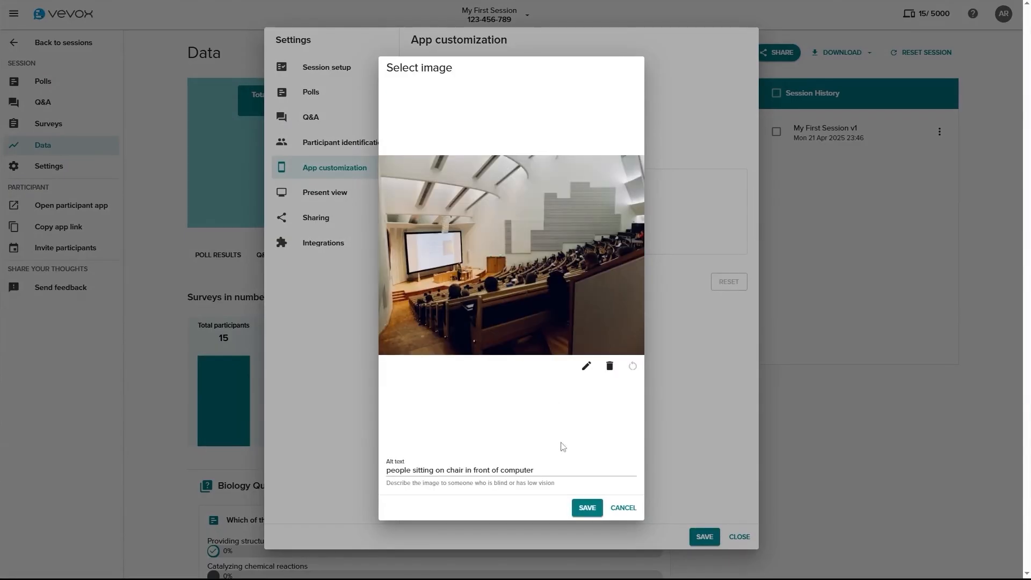
{"action": "left_click", "coordinate": [587, 508]}
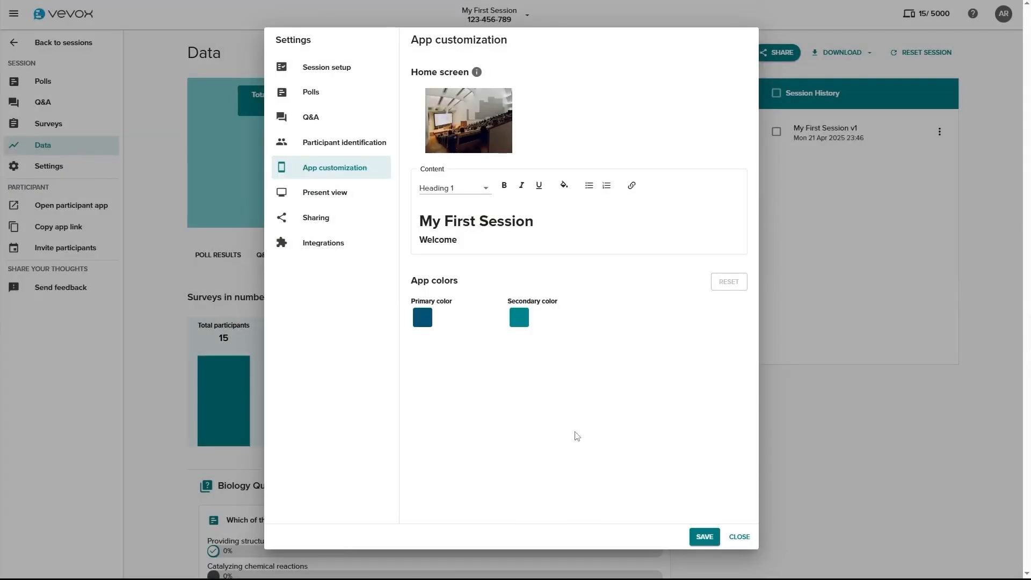
Add a bulleted agenda under Welcome: Introduction, Key Concepts, Common Barriers to Effective Communication, Strategies for Improving Communication, Q&A Session, Summary and Conclusion
{"action": "left_click", "coordinate": [534, 245]}
{"action": "key", "text": "Return"}
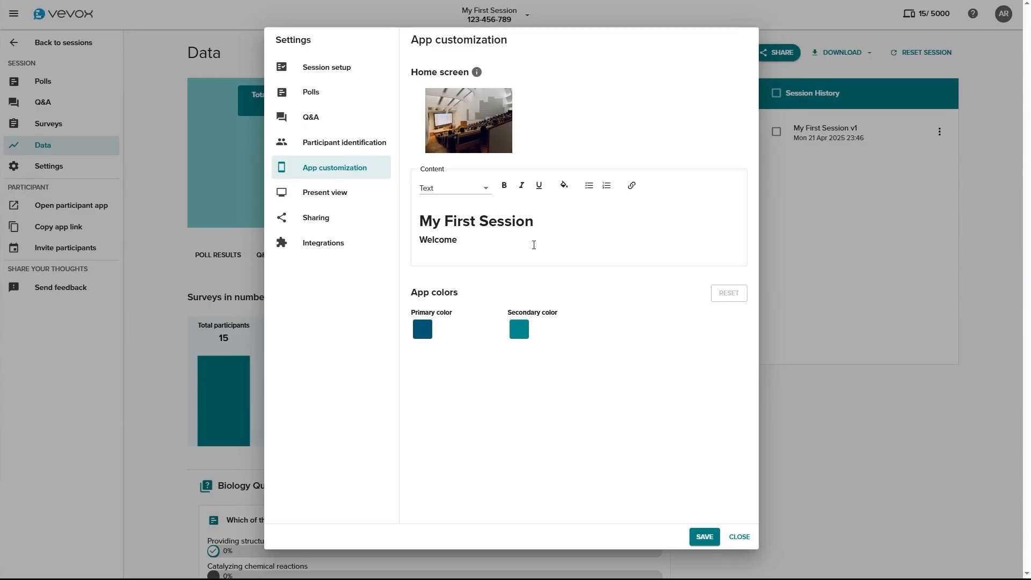
{"action": "type", "text": "Introduction Key Concepts Common Barriers to Effective Communication Strategies for Improving Communication Q&A Session Summary and Conclusion"}
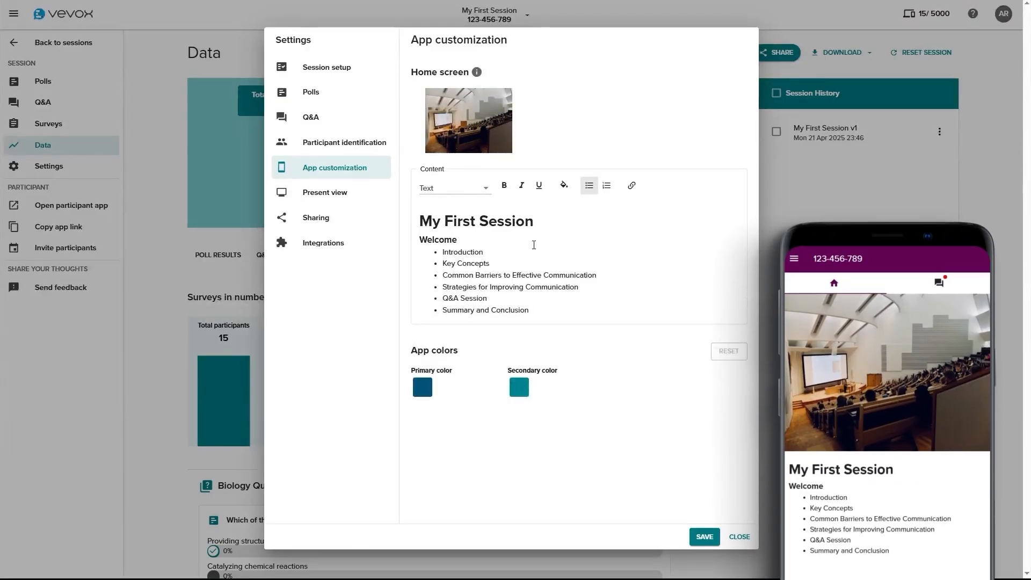
Change the participant app's primary color to dark purple and open the secondary color for editing
{"action": "left_click", "coordinate": [423, 387]}
{"action": "left_click", "coordinate": [531, 288]}
{"action": "left_click", "coordinate": [472, 288]}
{"action": "left_click_drag", "start_coordinate": [543, 221], "coordinate": [542, 209]}
{"action": "left_click", "coordinate": [486, 368]}
{"action": "left_click", "coordinate": [515, 393]}
In the present view settings, sample the University logo's red for the background color and its dark blue for the highlight color
{"action": "left_click", "coordinate": [336, 195]}
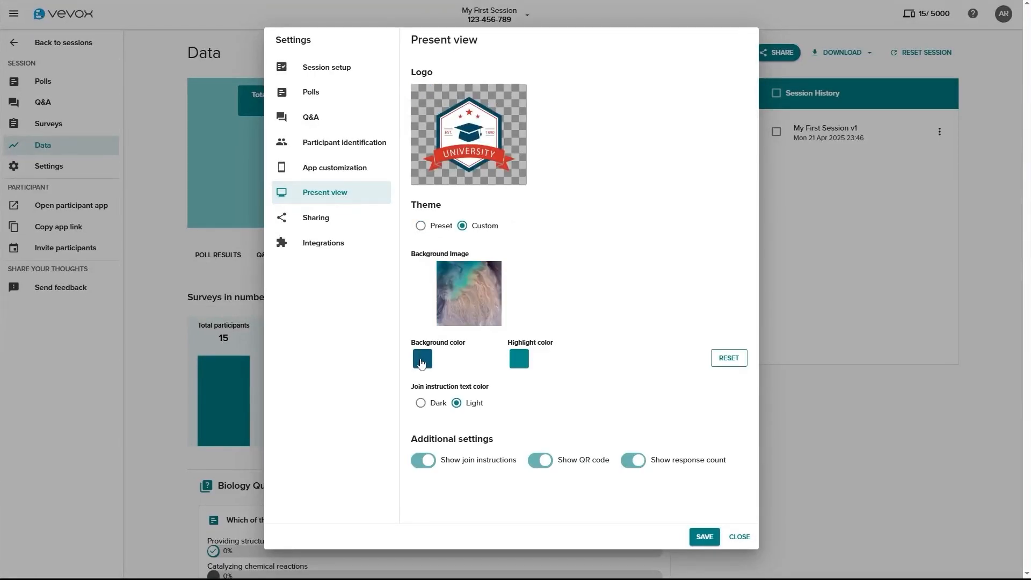
{"action": "left_click", "coordinate": [422, 363]}
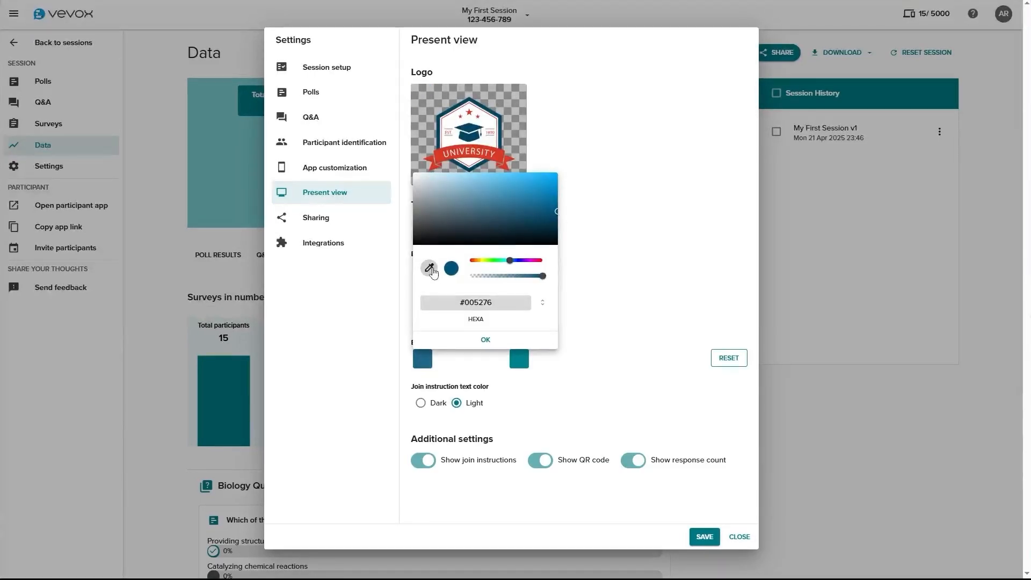
{"action": "left_click", "coordinate": [429, 270]}
{"action": "left_click", "coordinate": [483, 153]}
{"action": "left_click", "coordinate": [486, 340]}
{"action": "left_click", "coordinate": [519, 359]}
{"action": "left_click", "coordinate": [525, 269]}
{"action": "left_click", "coordinate": [472, 101]}
{"action": "left_click", "coordinate": [582, 339]}
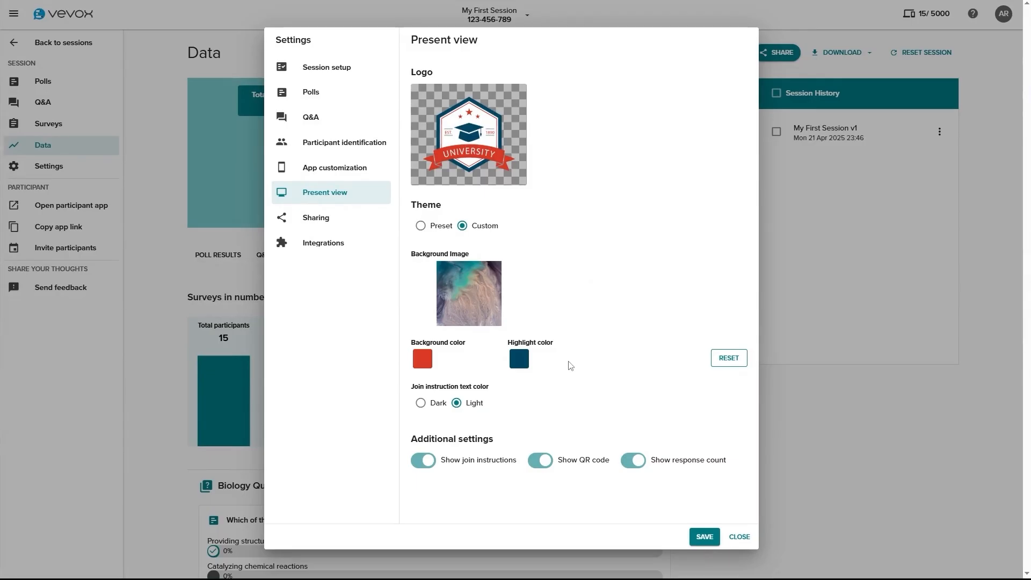
Set the present view's join instruction text color to Dark and turn off the QR code
{"action": "left_click", "coordinate": [420, 404]}
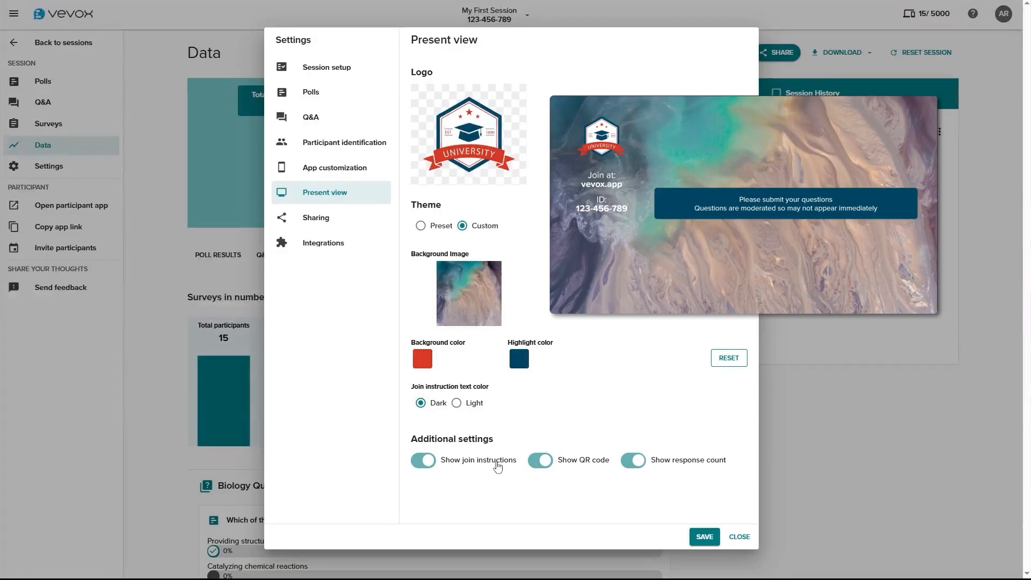
{"action": "left_click", "coordinate": [543, 464]}
Look through the session's co-host sharing and integration options and save the session settings
{"action": "left_click", "coordinate": [344, 223]}
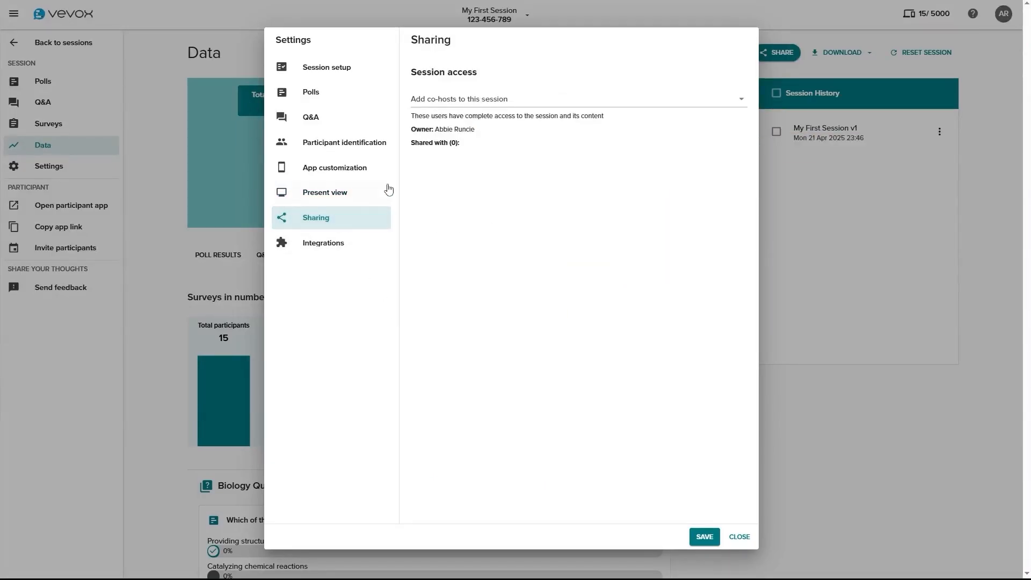
{"action": "left_click", "coordinate": [519, 99]}
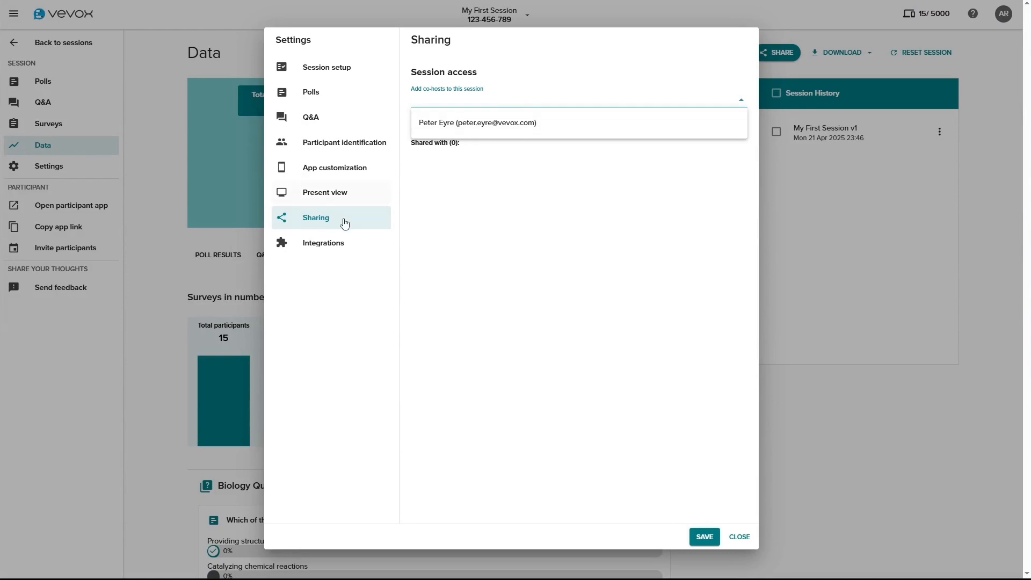
{"action": "left_click", "coordinate": [327, 247]}
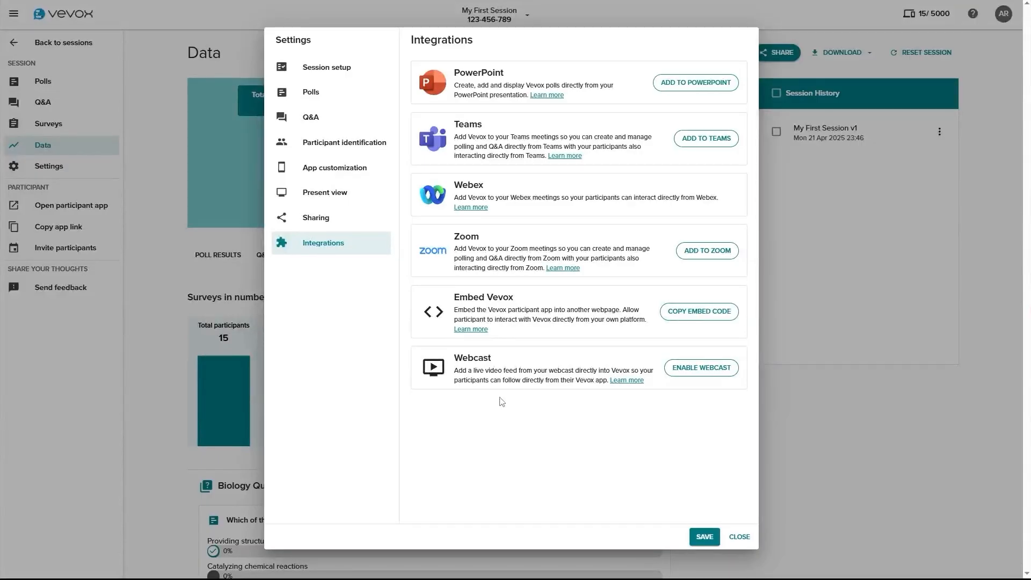
{"action": "left_click", "coordinate": [704, 536]}
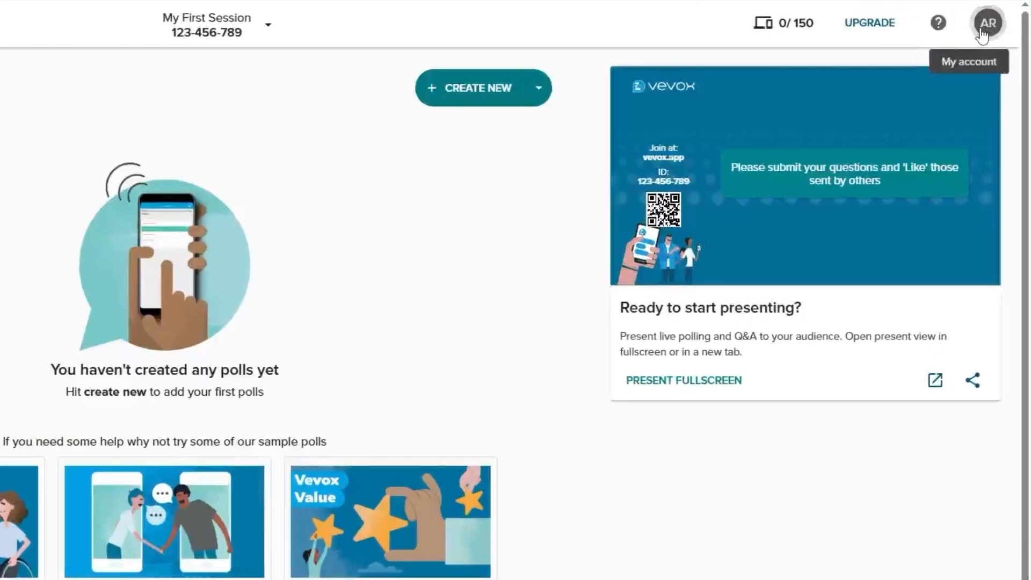
Open the plan upgrade options for the account
{"action": "left_click", "coordinate": [997, 23]}
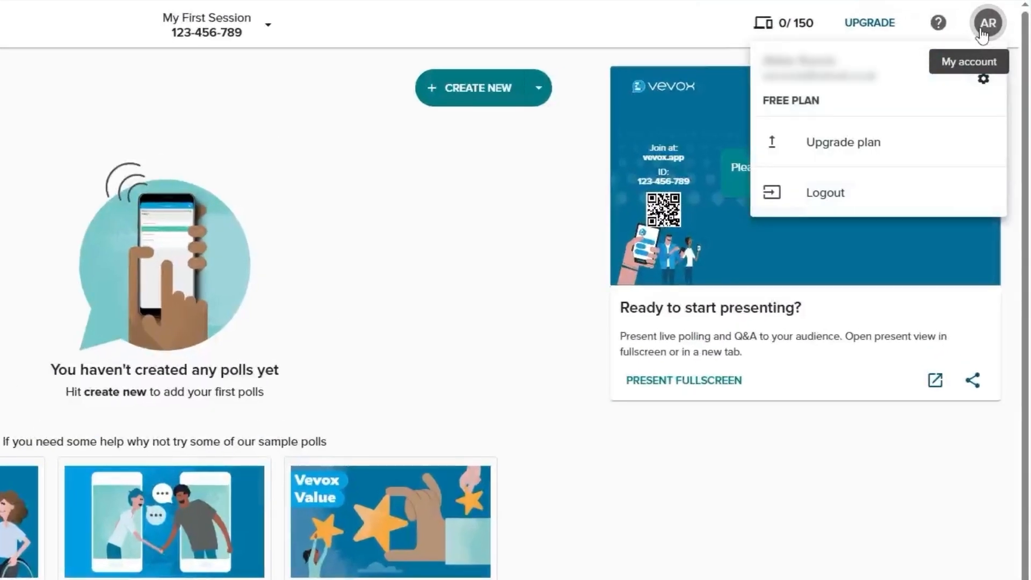
{"action": "left_click", "coordinate": [853, 162]}
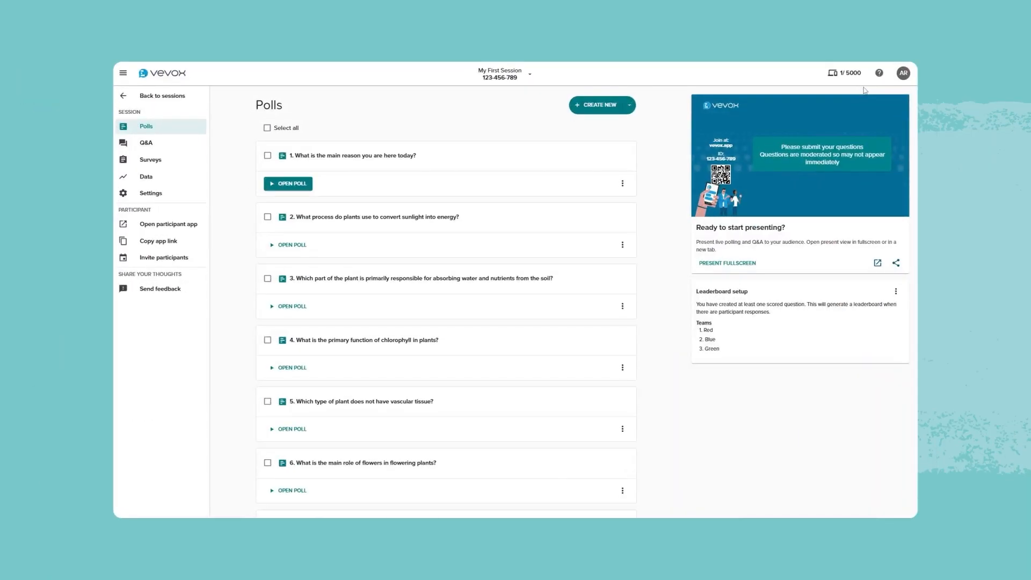
Open the live chat support from the help resources
{"action": "left_click", "coordinate": [882, 76]}
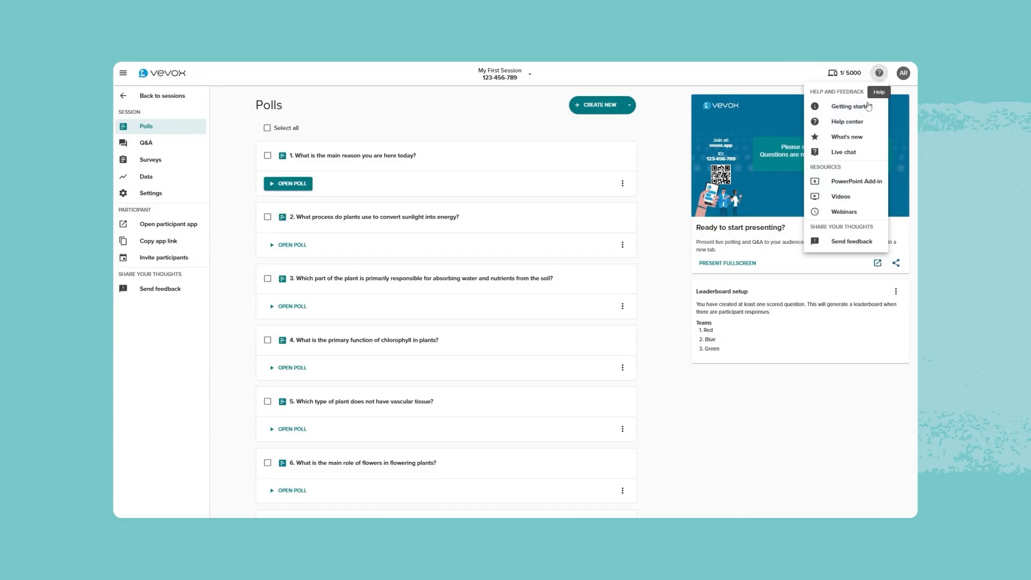
{"action": "left_click", "coordinate": [854, 154]}
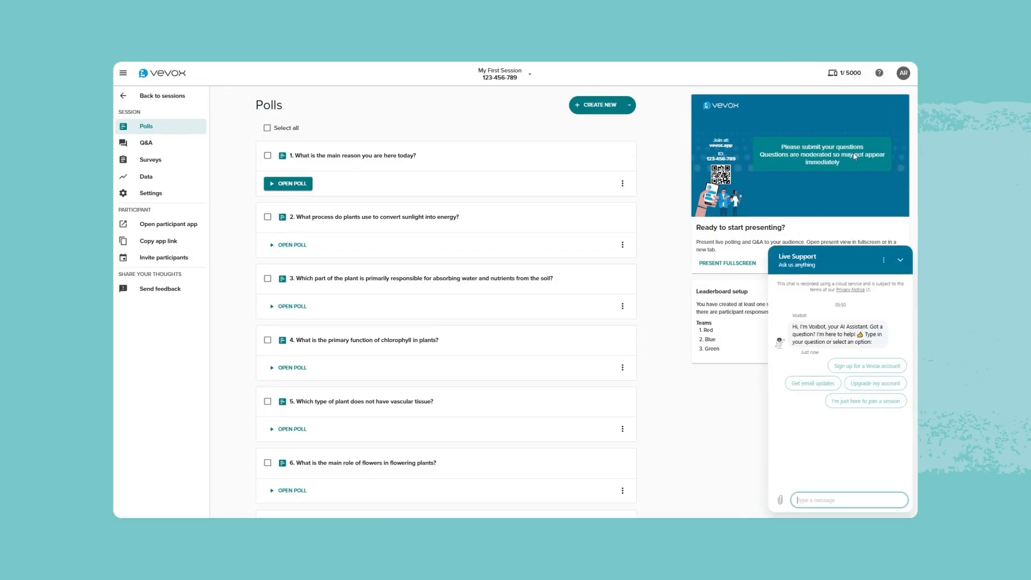